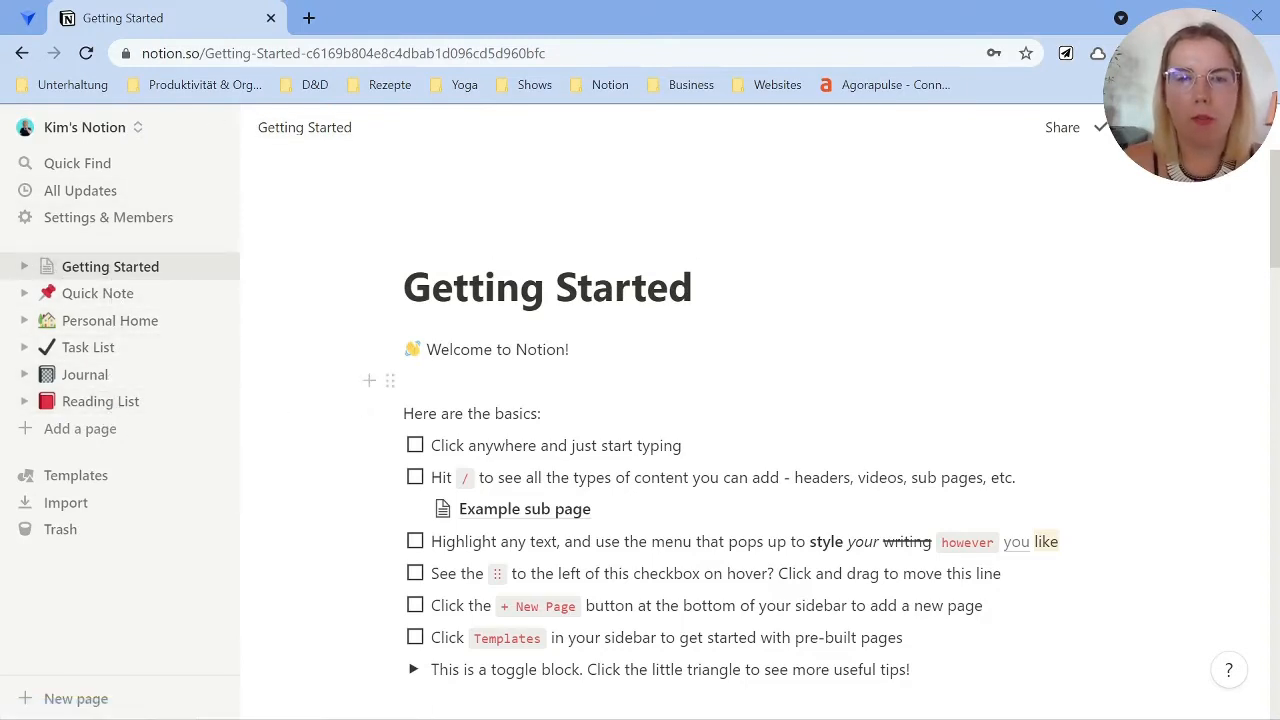
# Look through the existing Quick Note, Personal Home and Task List pages, ending on Getting Started.
pyautogui.scroll(-1, 420, 400)
pyautogui.click(80, 293)
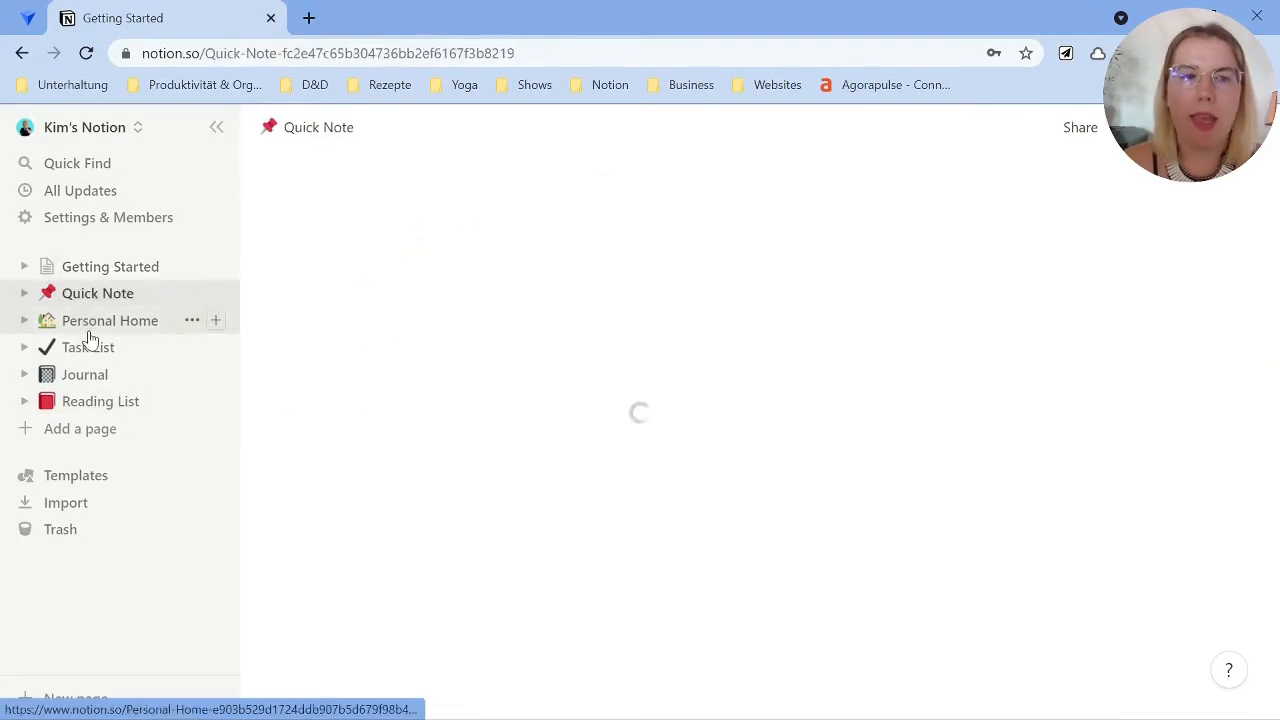
pyautogui.click(88, 325)
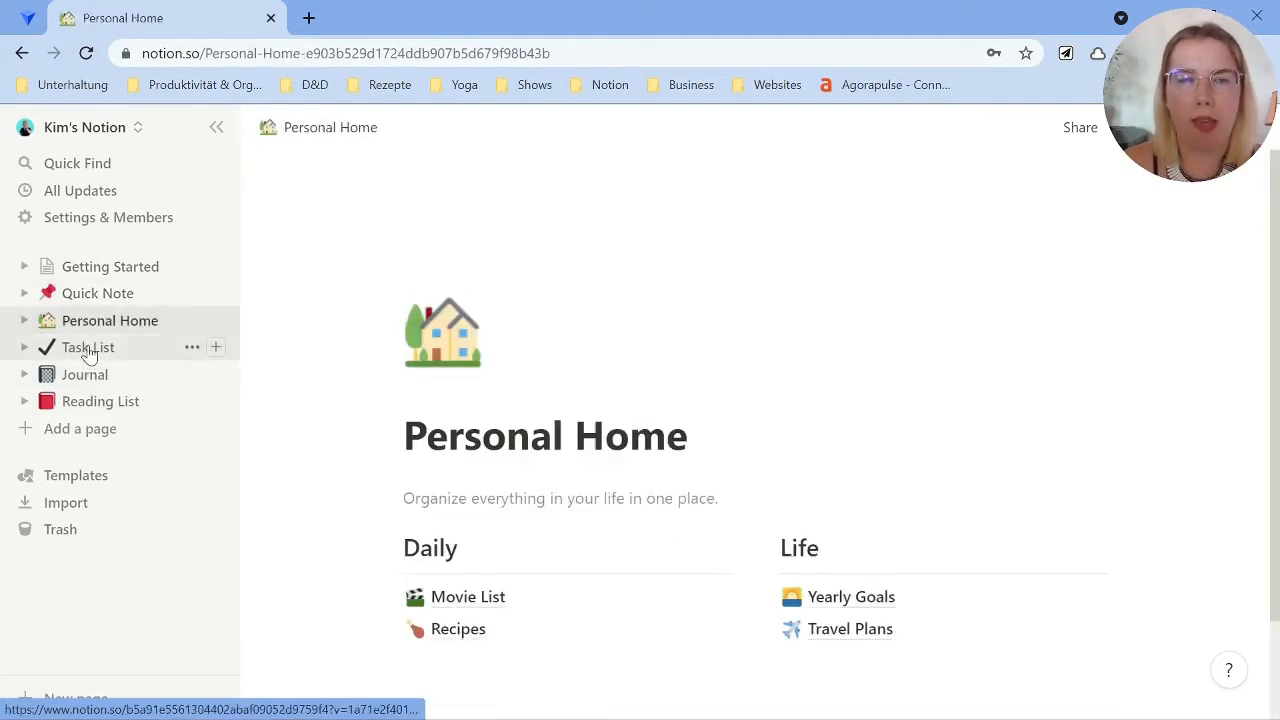
pyautogui.click(86, 349)
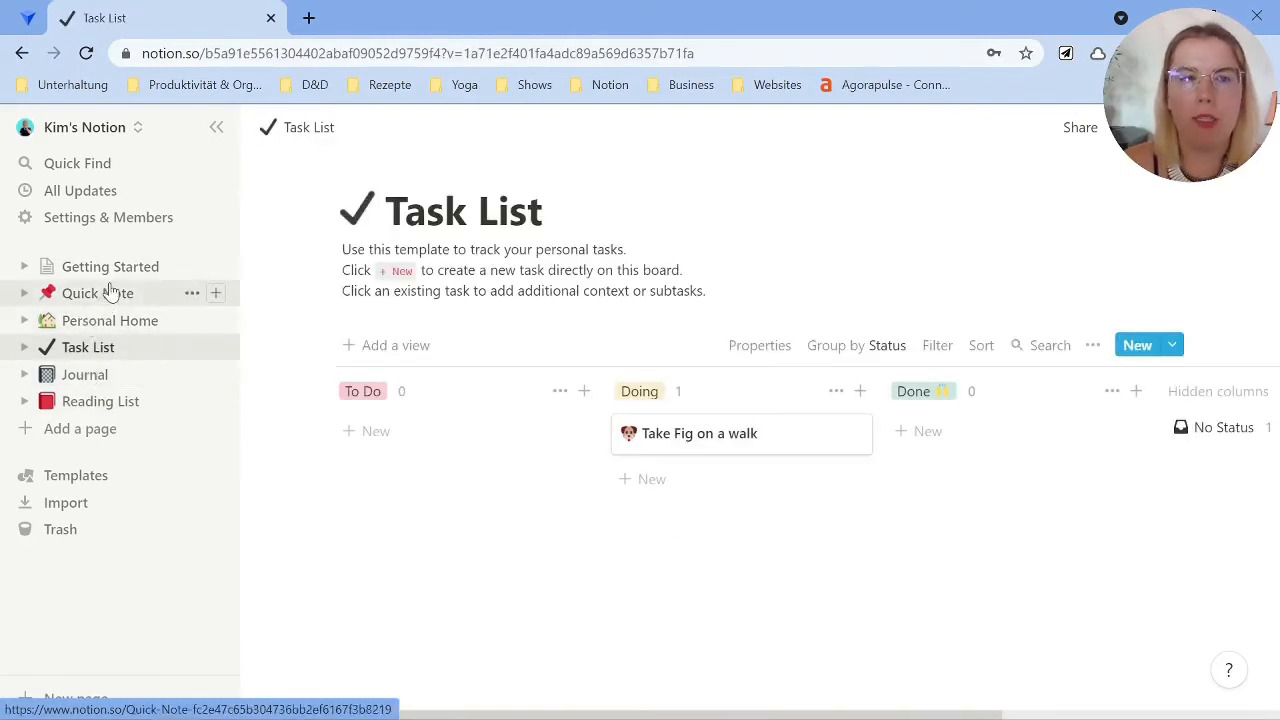
pyautogui.click(137, 270)
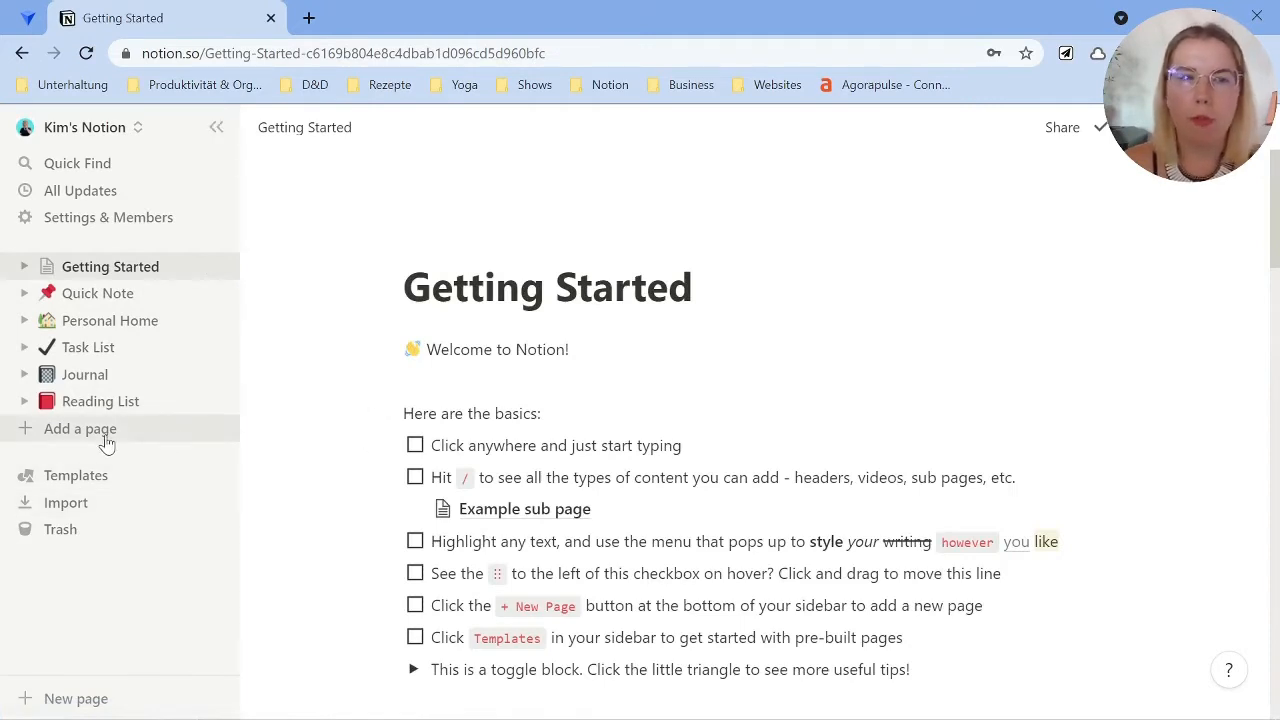
# Add a new empty page titled "Page" to the workspace and collapse the page navigation.
pyautogui.click(50, 436)
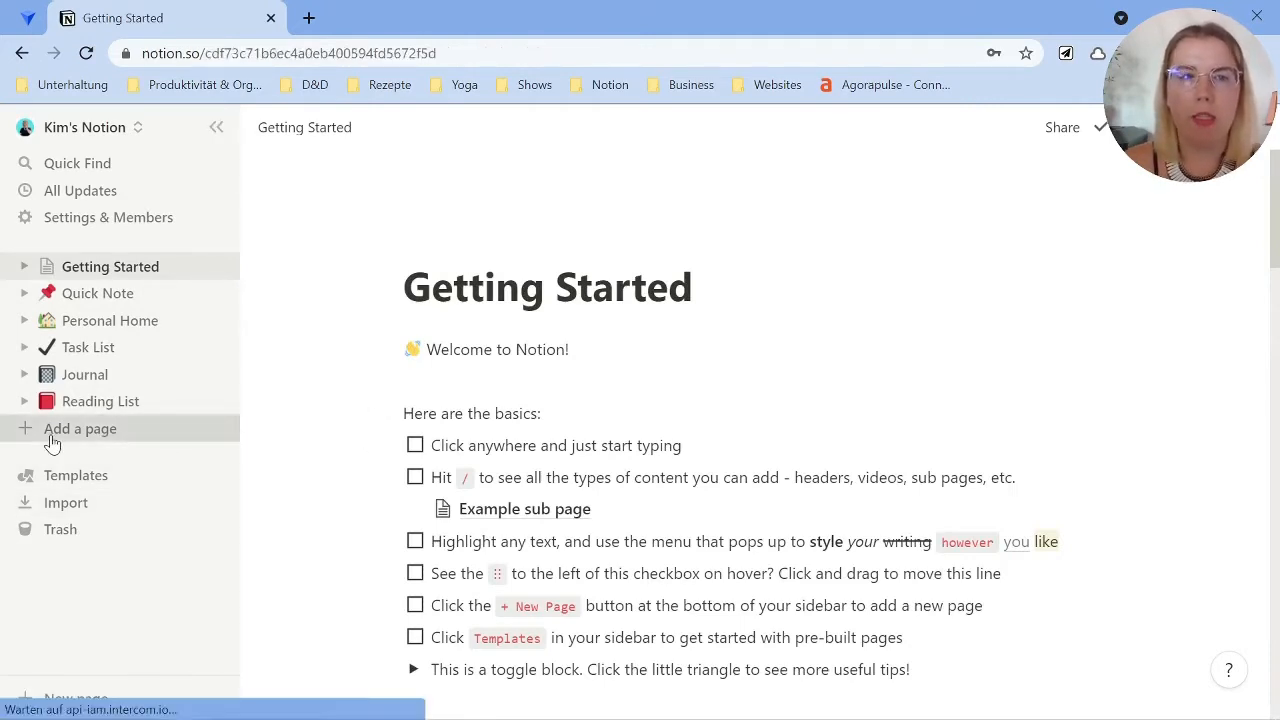
pyautogui.click(216, 127)
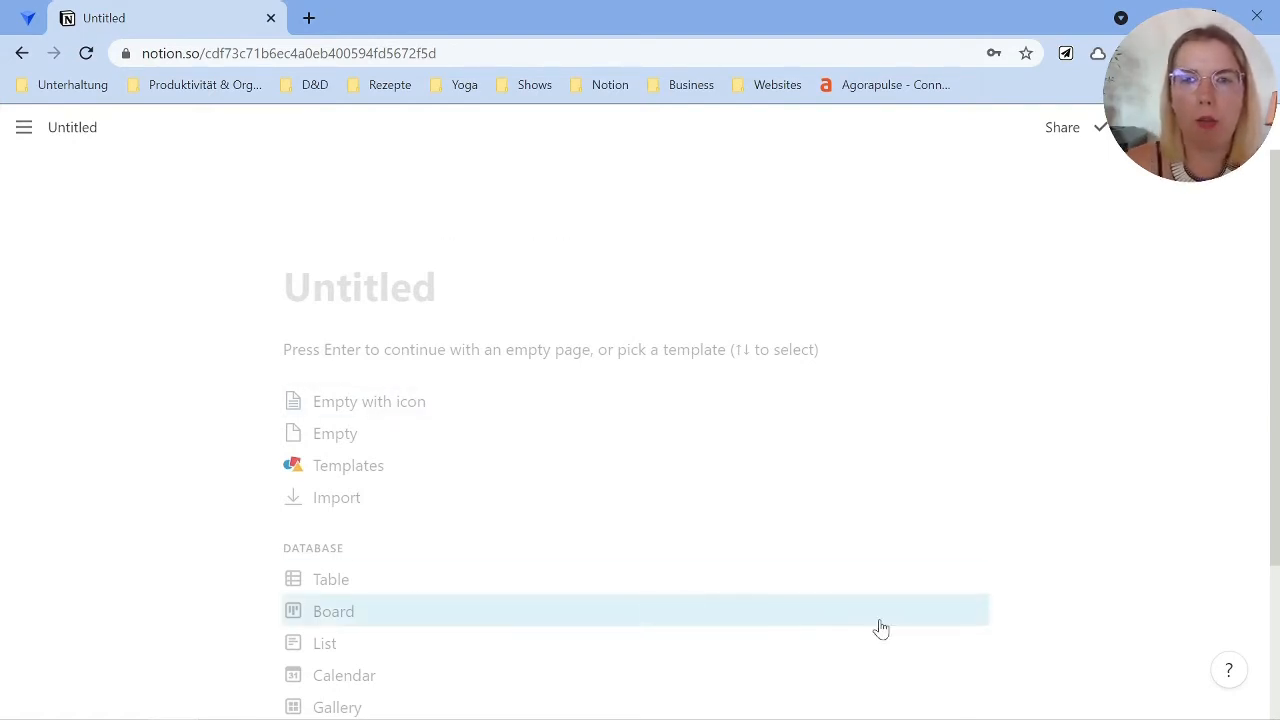
pyautogui.write('Page')
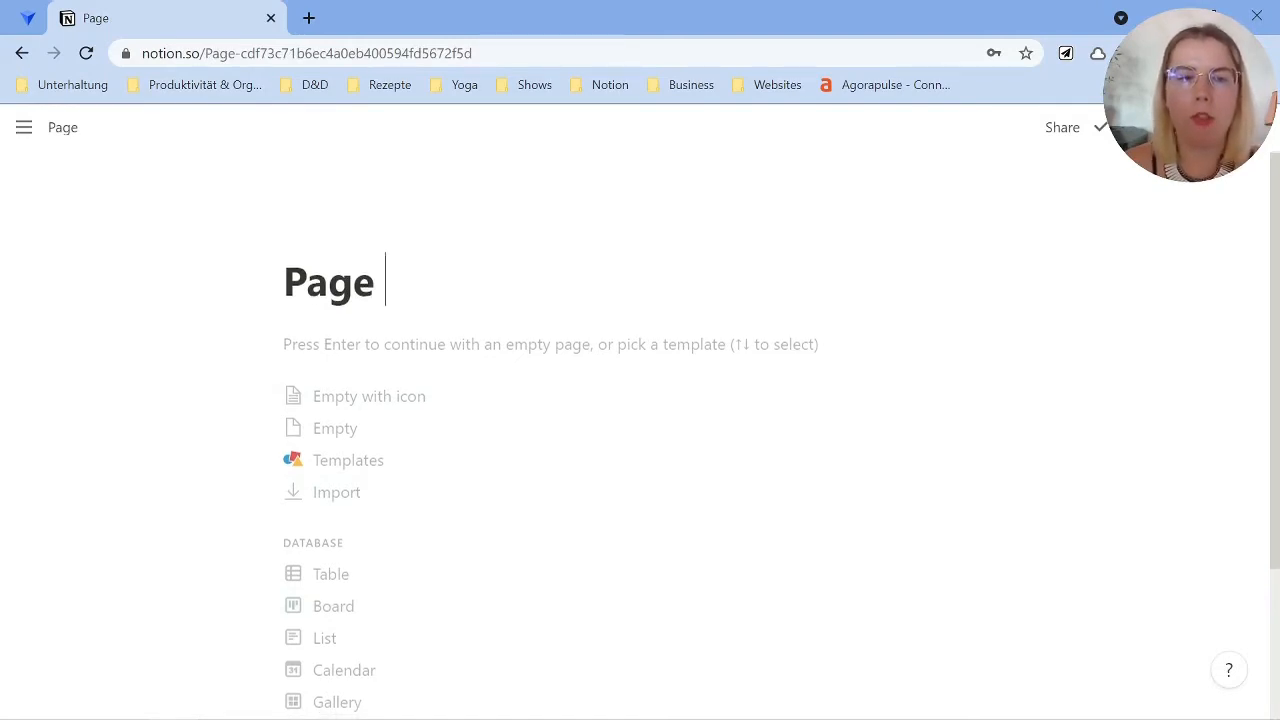
pyautogui.scroll(-2, 340, 431)
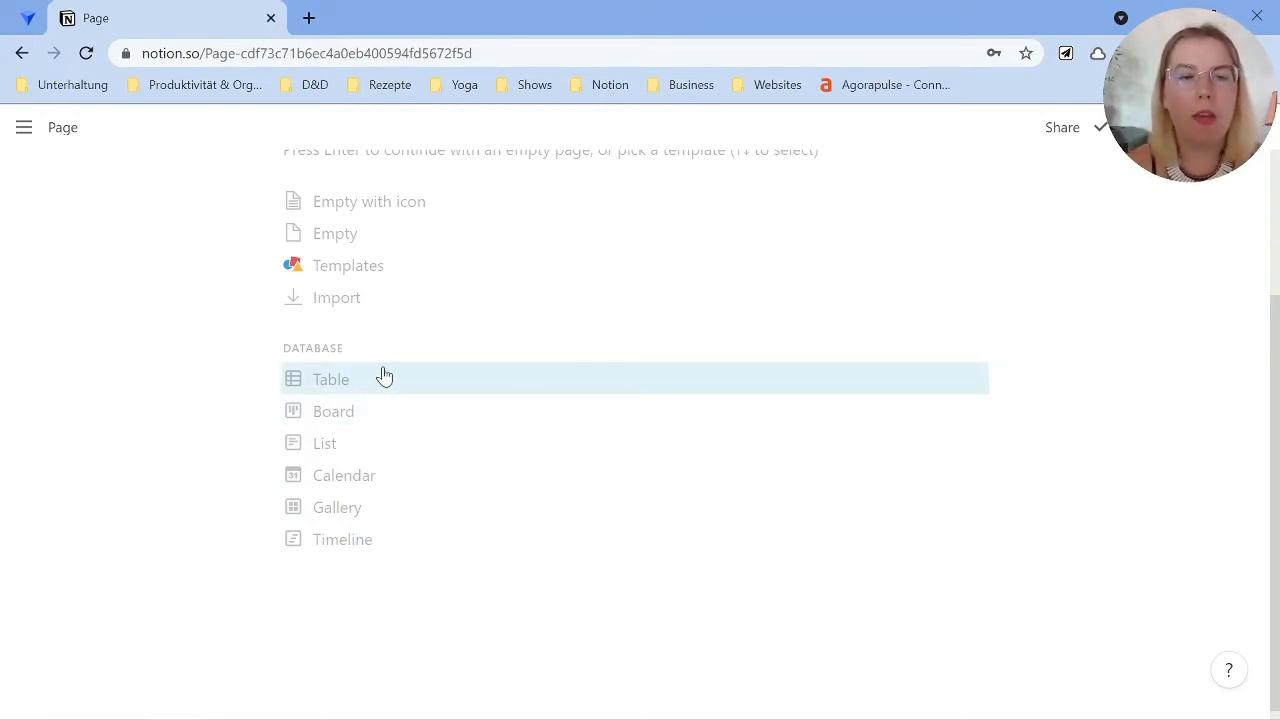
pyautogui.scroll(2, 445, 524)
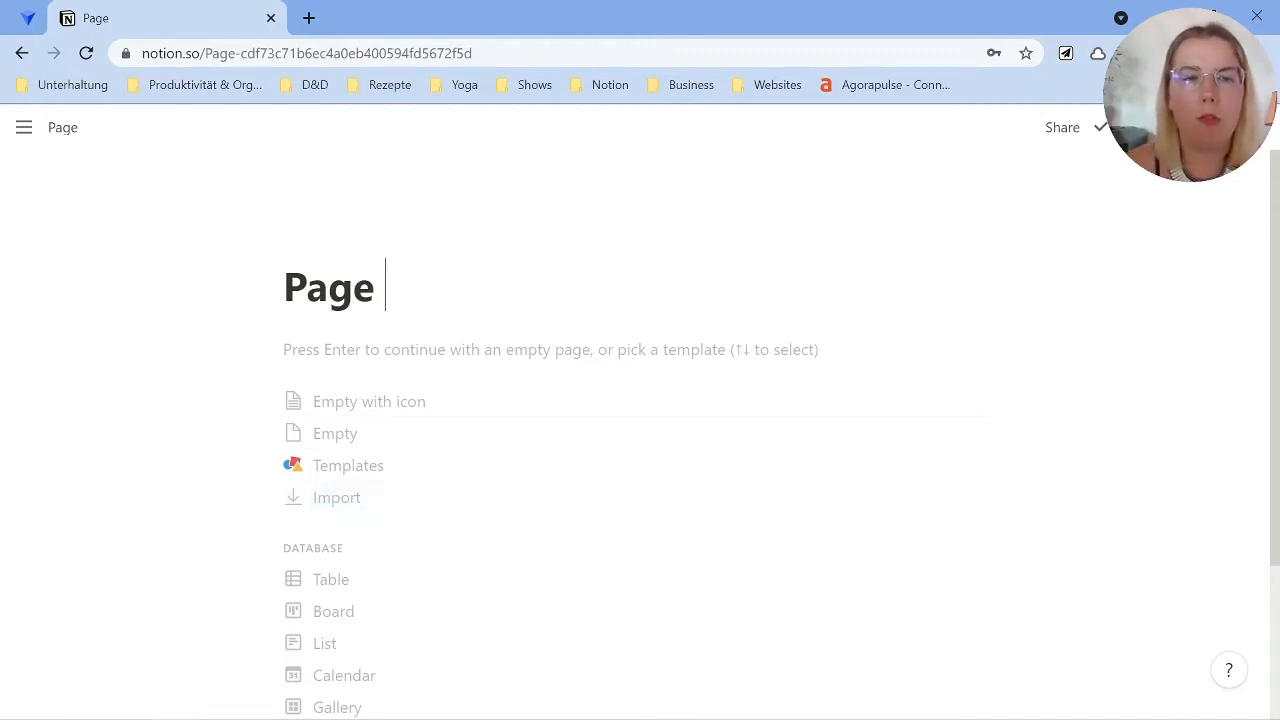
pyautogui.press('Return')
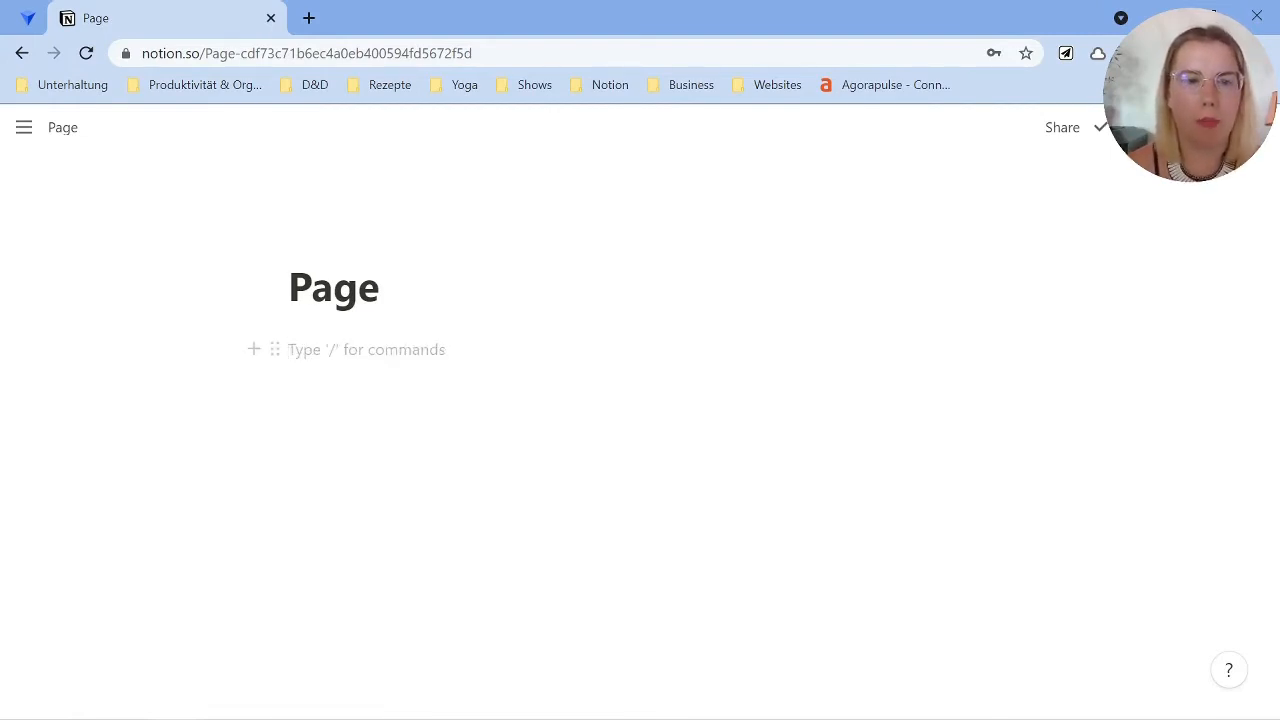
# Insert a full-page table database inside the new page and title it "Database 1".
pyautogui.write('/')
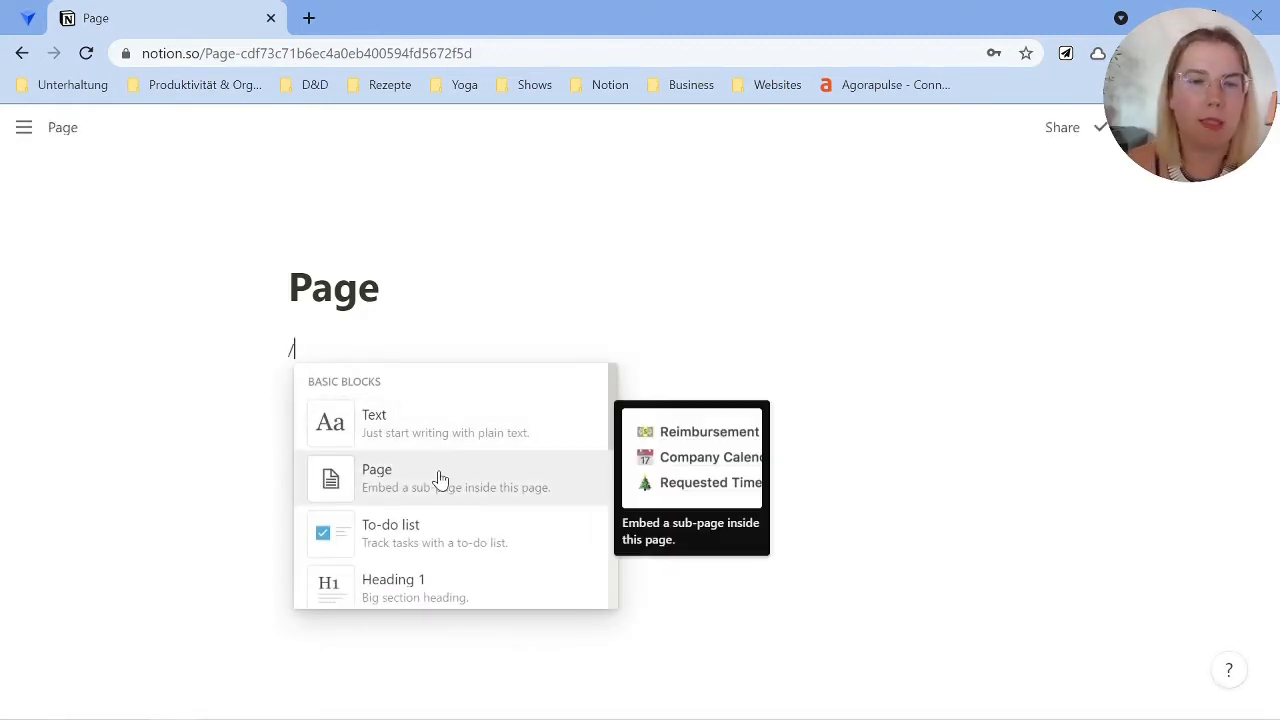
pyautogui.scroll(-5, 428, 548)
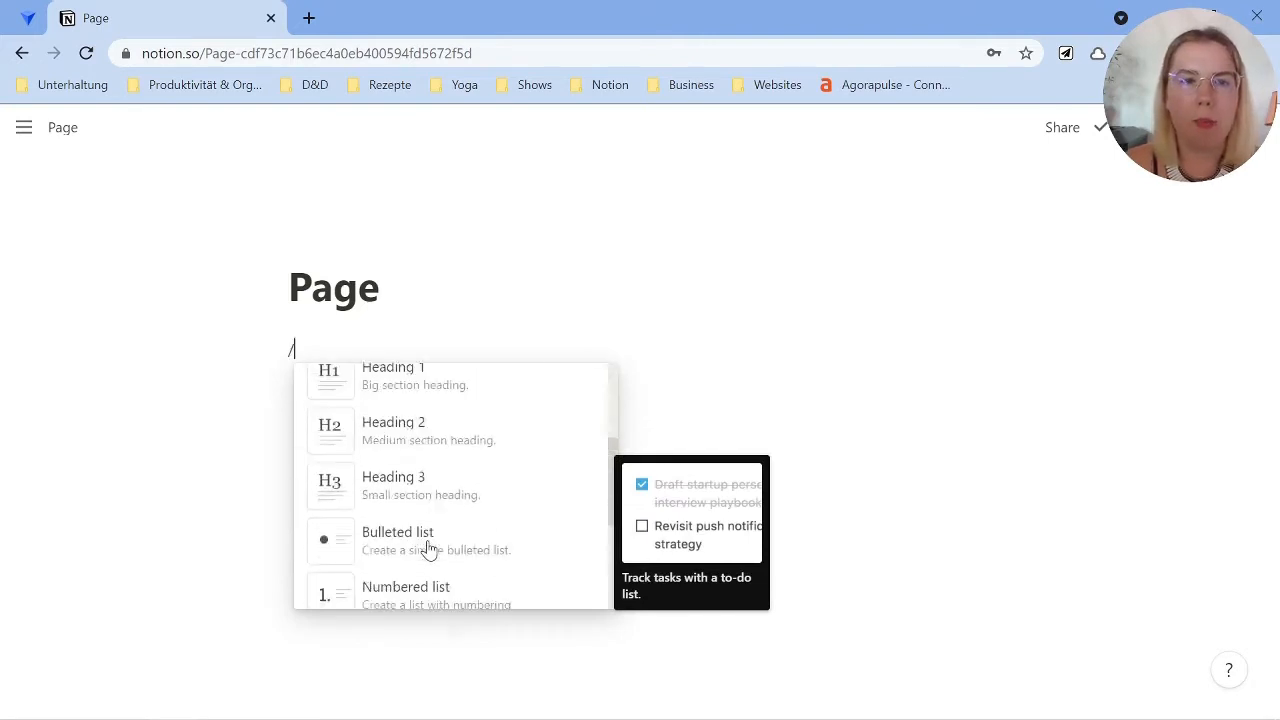
pyautogui.scroll(-6, 428, 548)
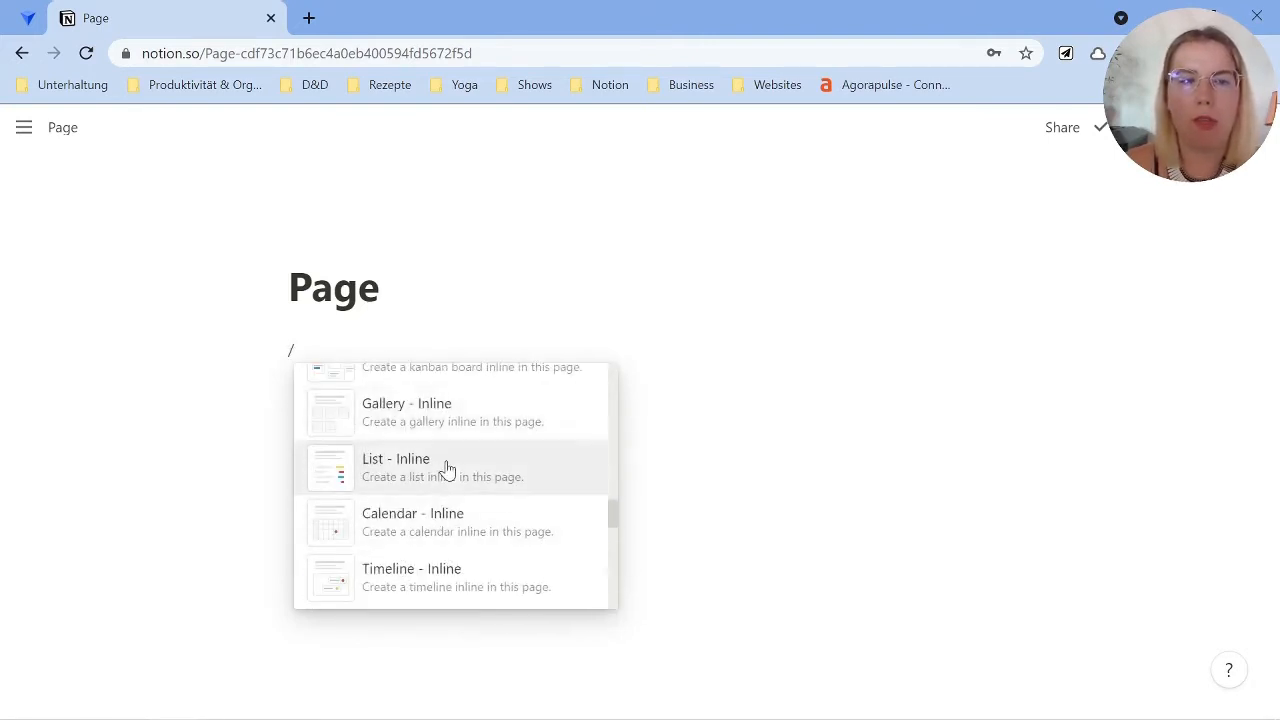
pyautogui.scroll(3, 450, 490)
pyautogui.scroll(-5, 452, 470)
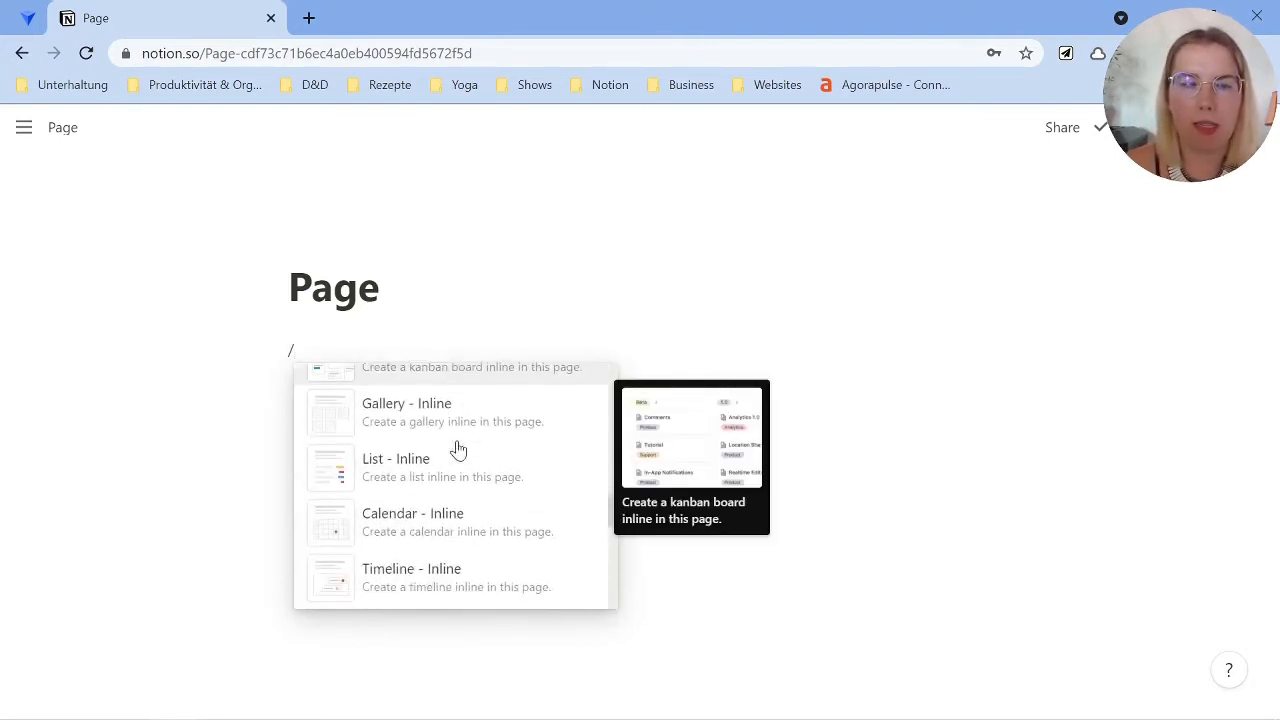
pyautogui.scroll(-2, 453, 475)
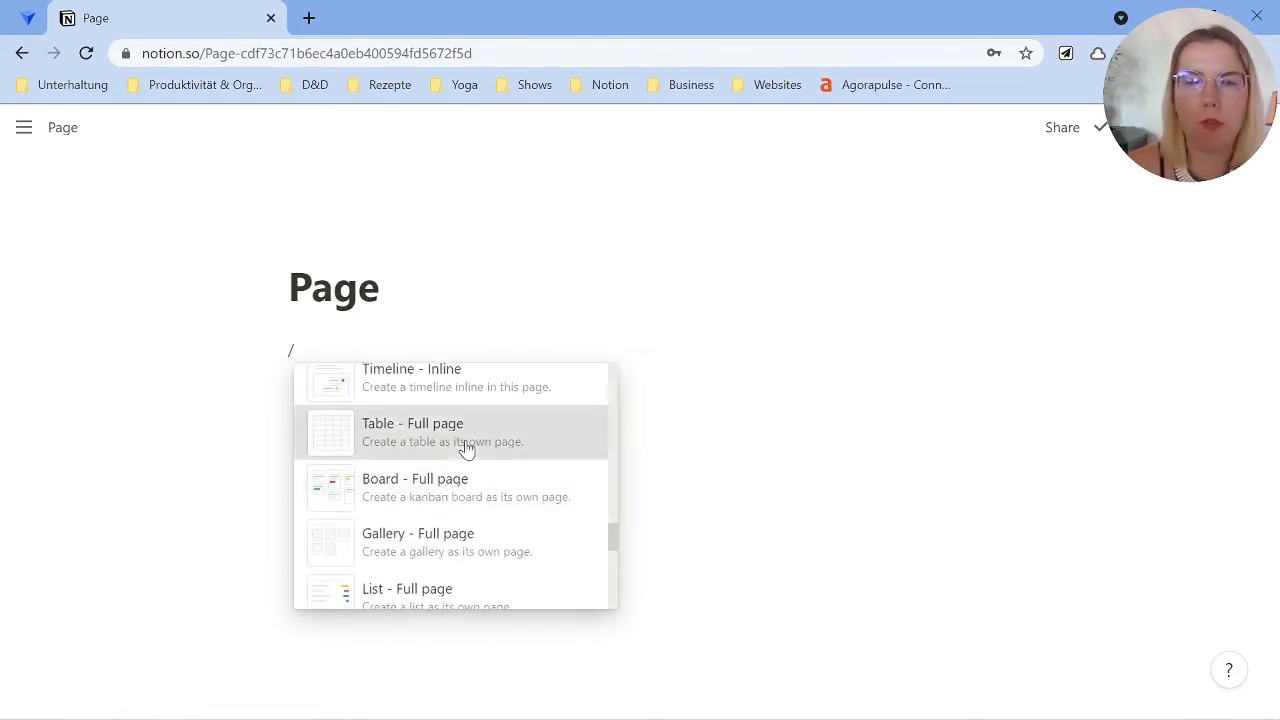
pyautogui.click(465, 447)
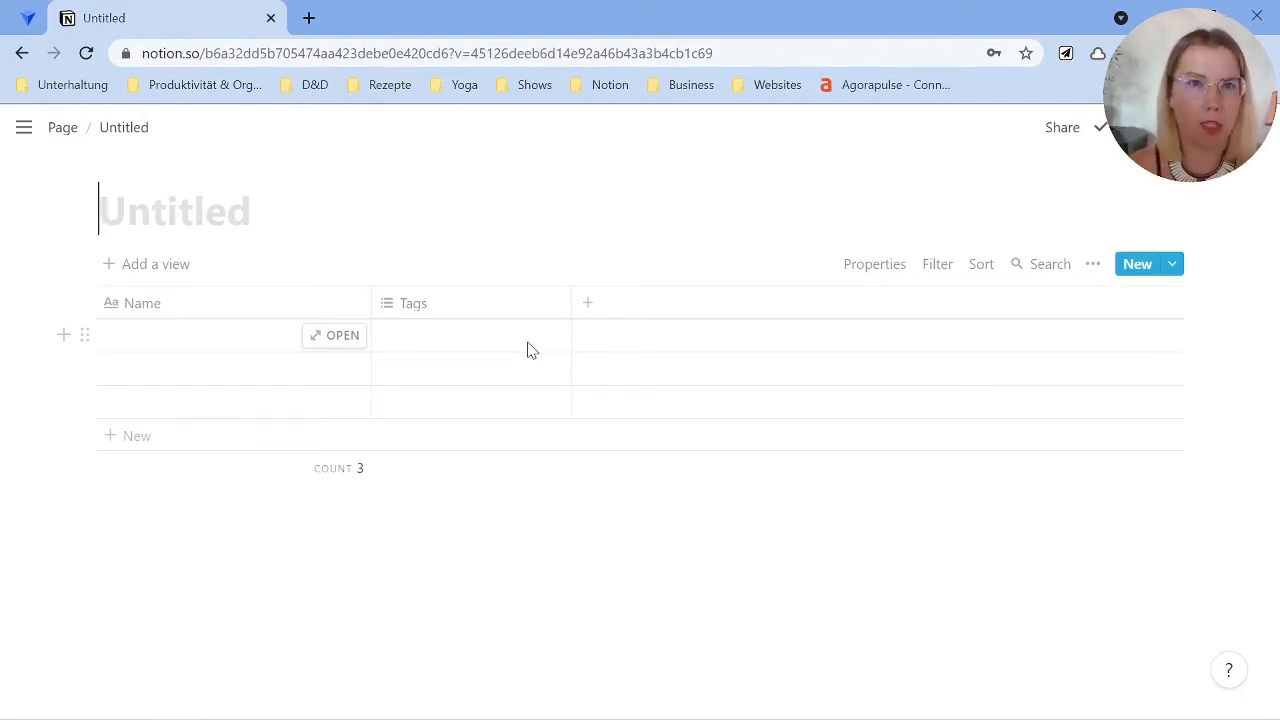
pyautogui.write('Database 1')
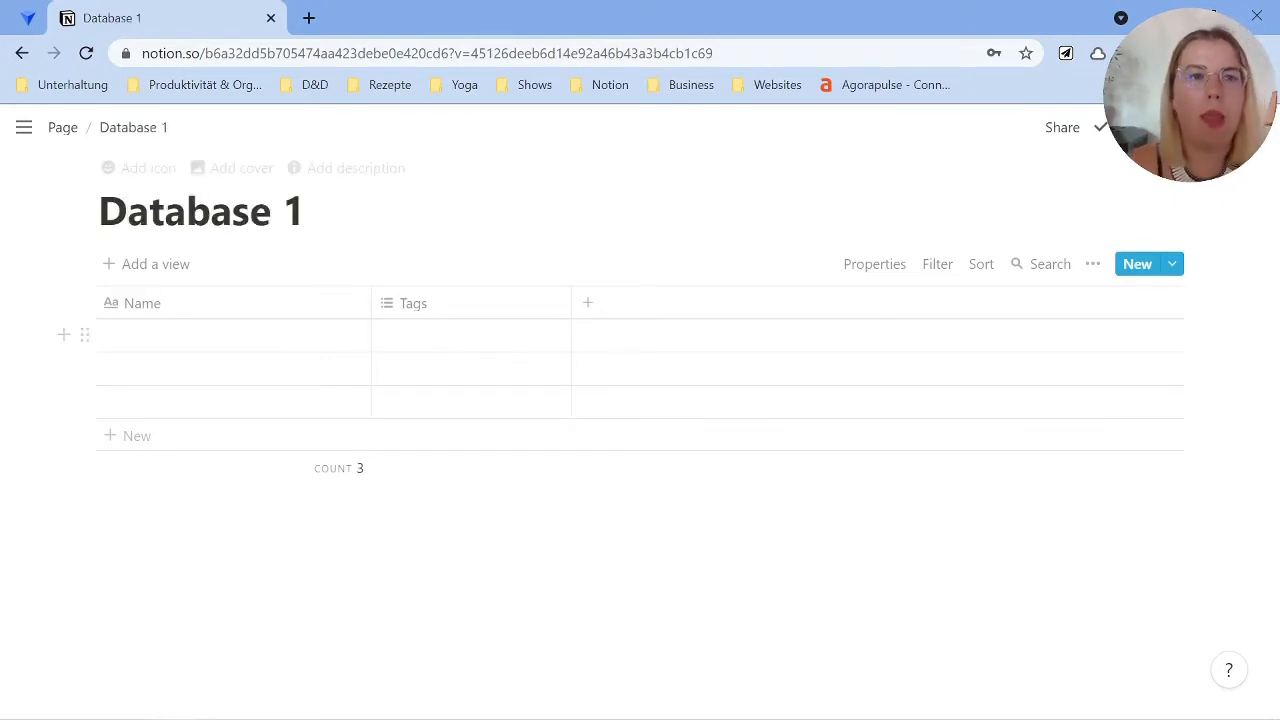
# Return to the parent page and insert an inline table titled "Database 2" below the Database 1 link.
pyautogui.click(62, 129)
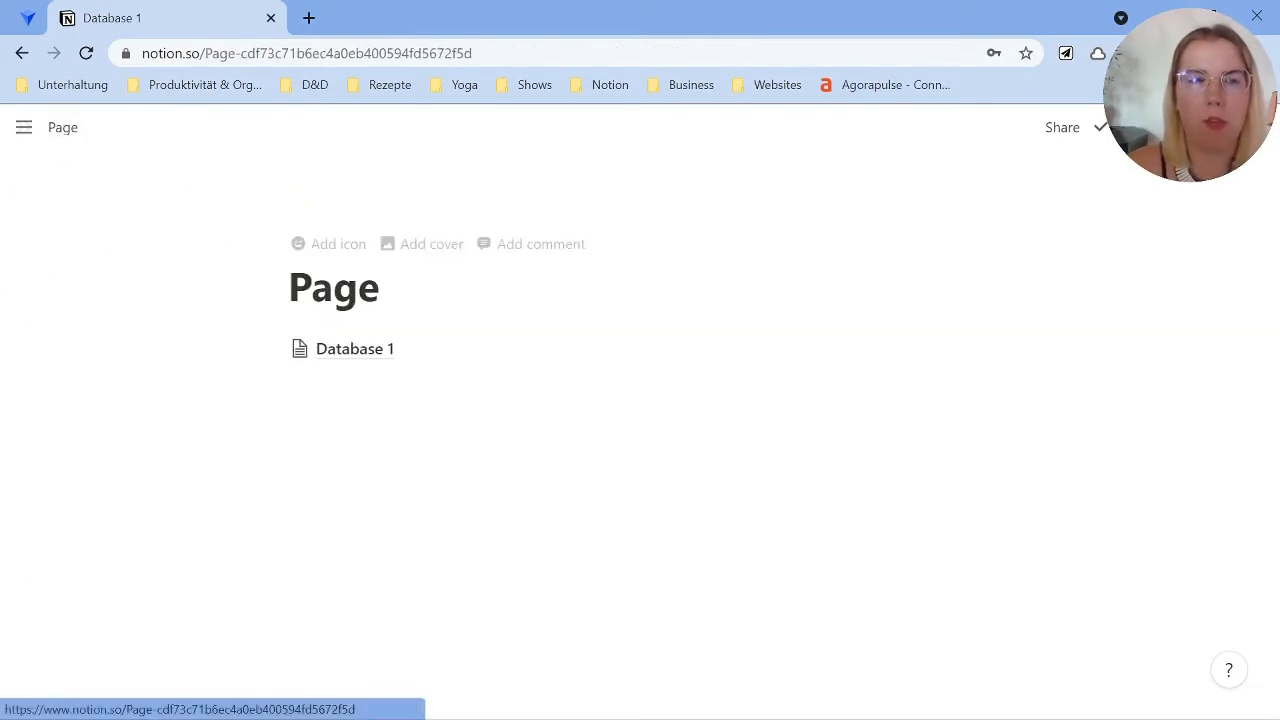
pyautogui.click(362, 385)
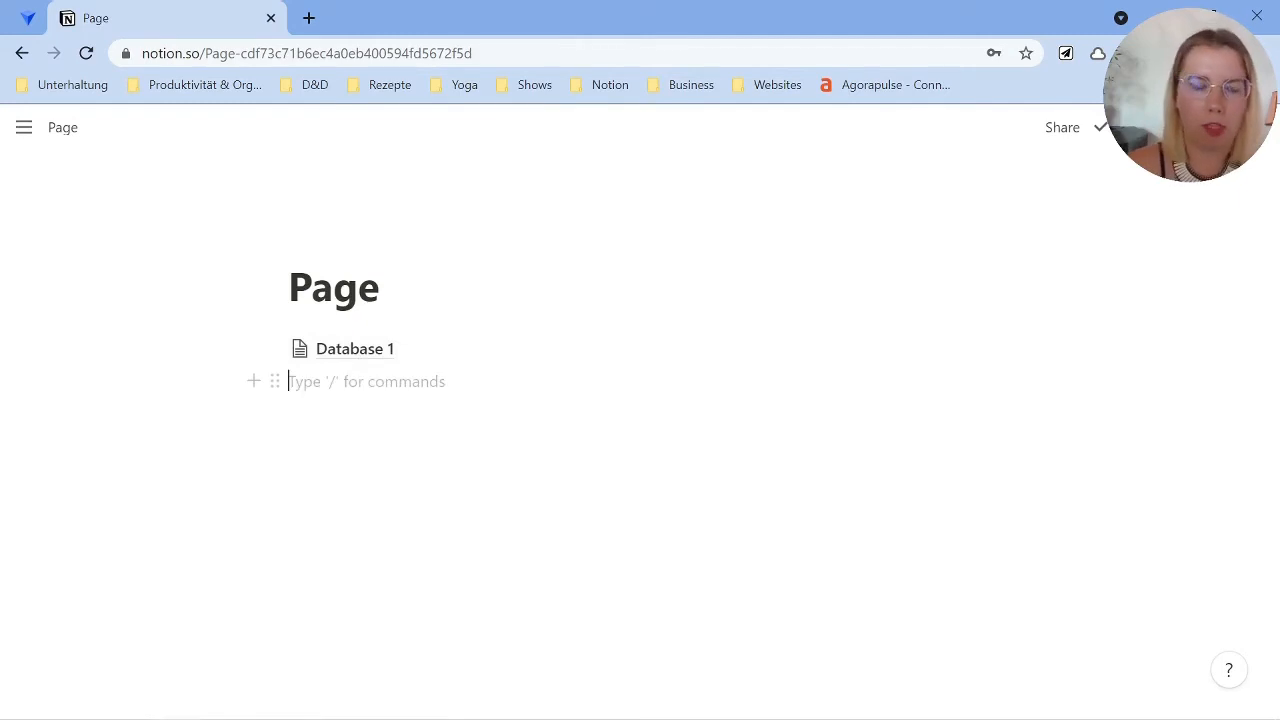
pyautogui.write('/tab')
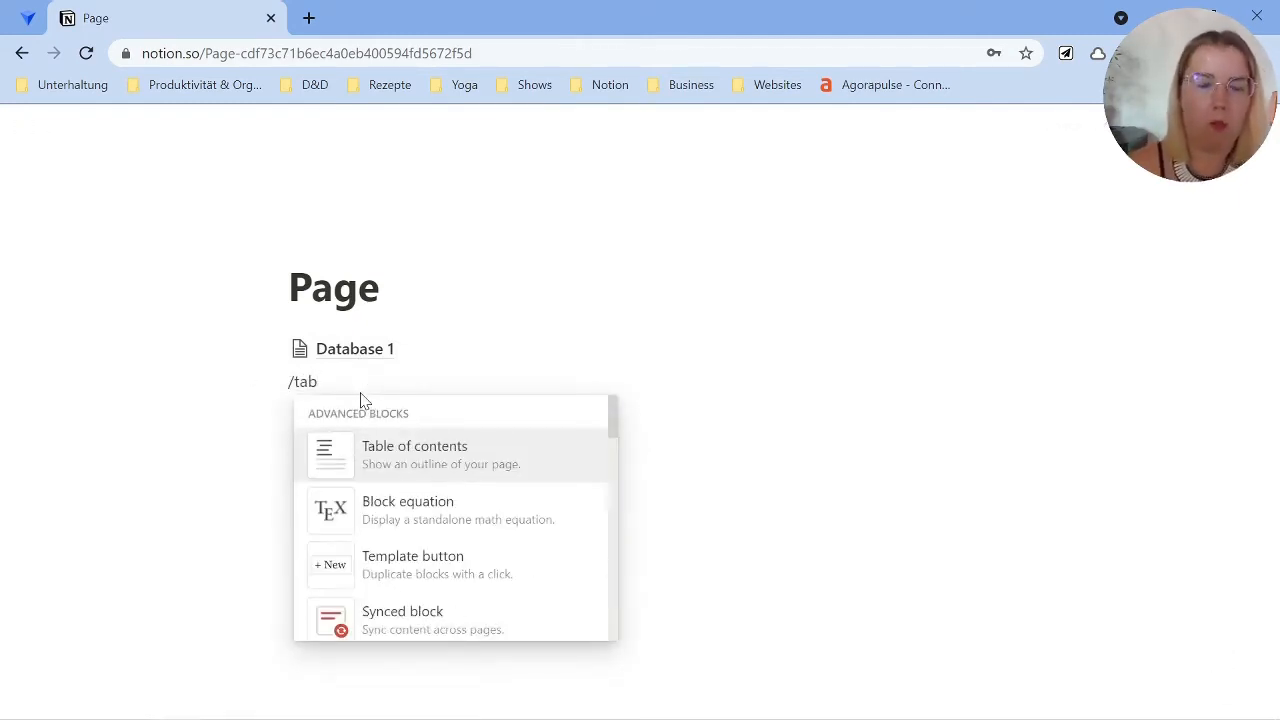
pyautogui.write('le')
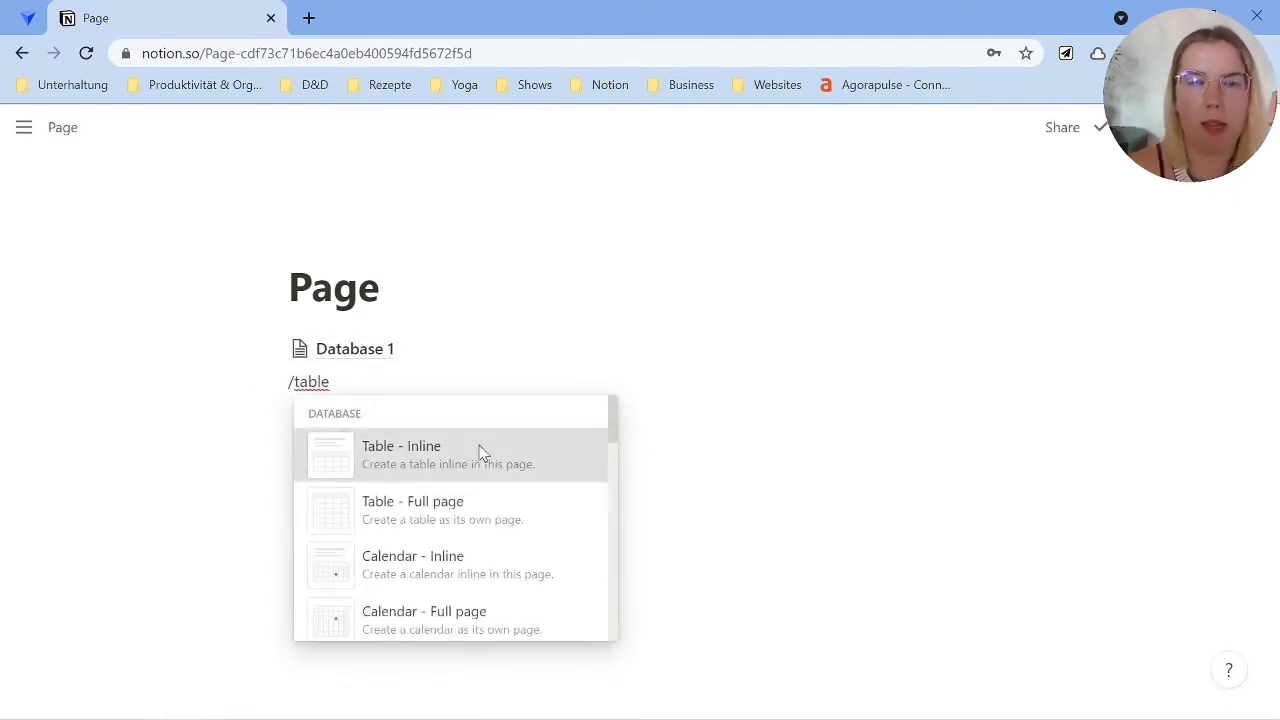
pyautogui.click(479, 453)
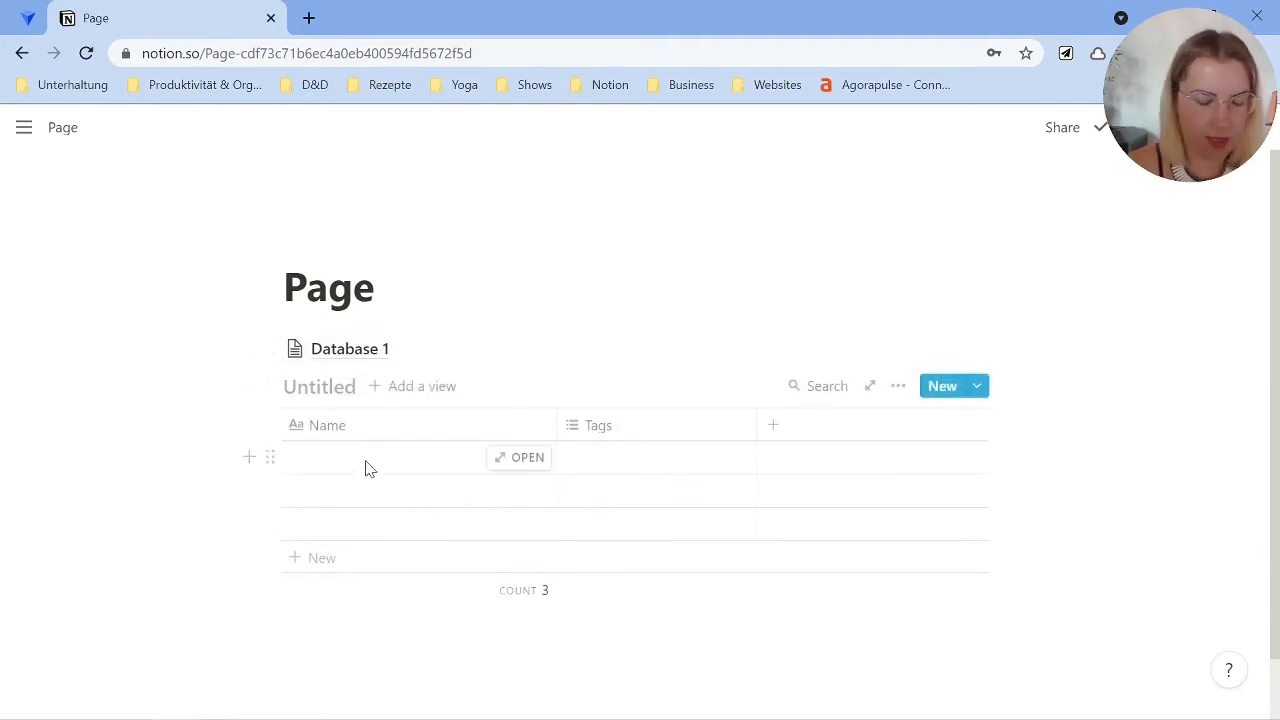
pyautogui.write('Database ')
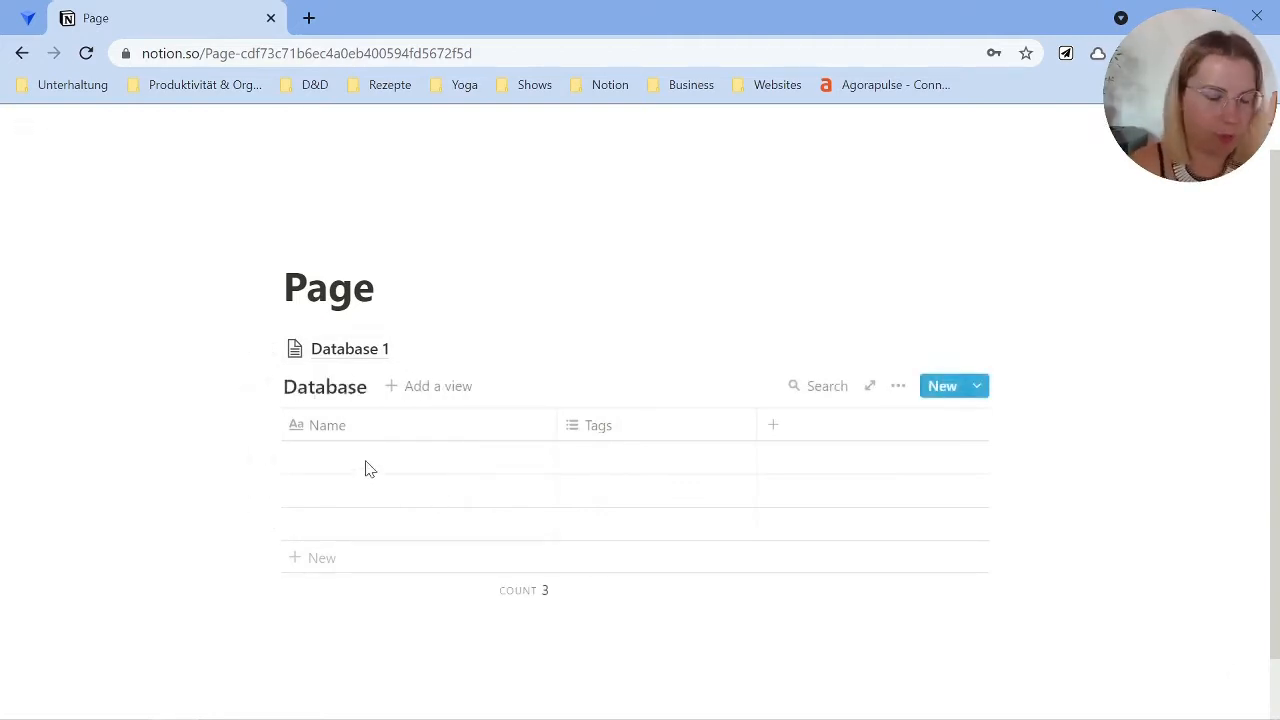
pyautogui.write('2')
pyautogui.press('Return')
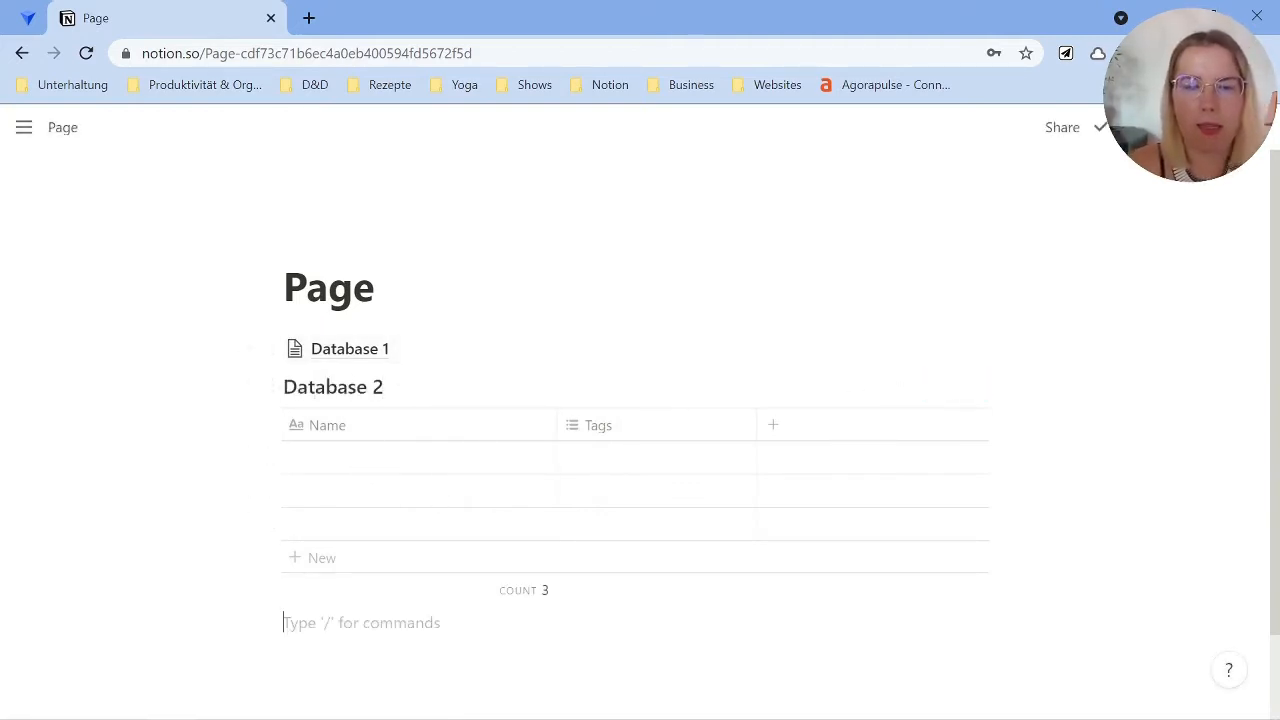
# Below the inline table, add the text line "dfbksdngldf" and a Heading 3 block reading "Heading".
pyautogui.write('dfdsdngjdf')
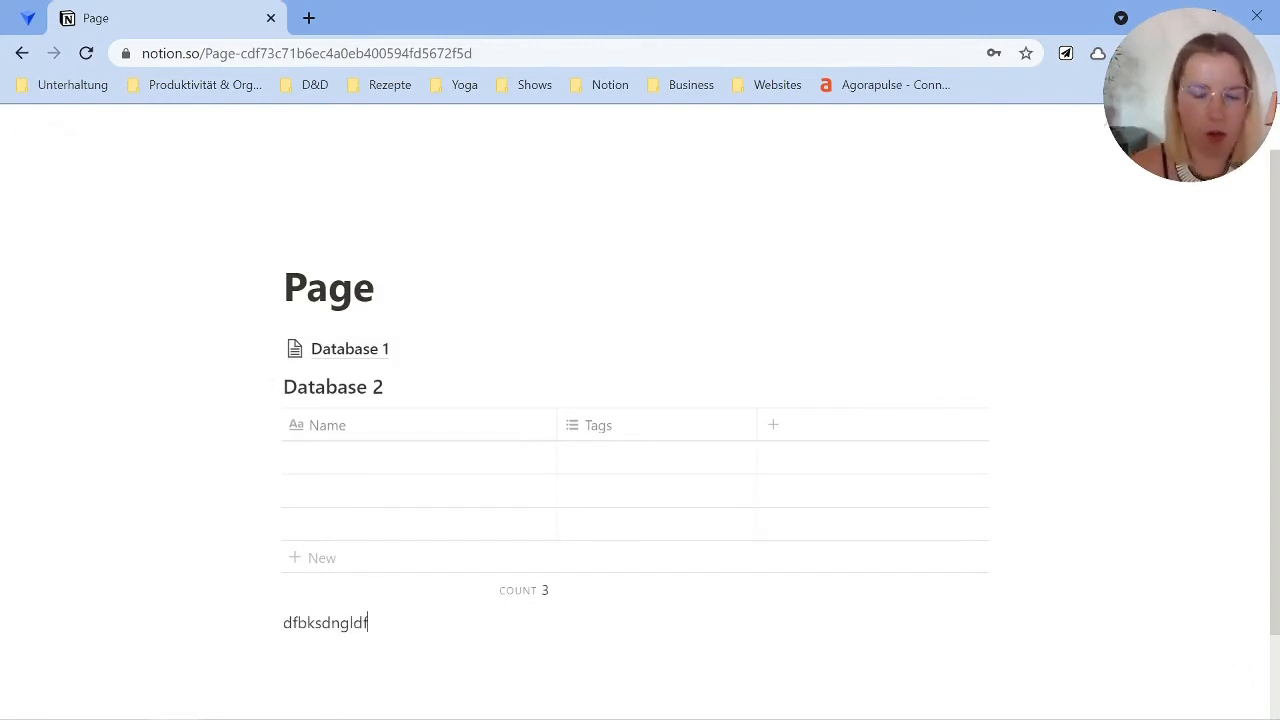
pyautogui.press('Return')
pyautogui.write('/3')
pyautogui.press('Return')
pyautogui.write('Heading')
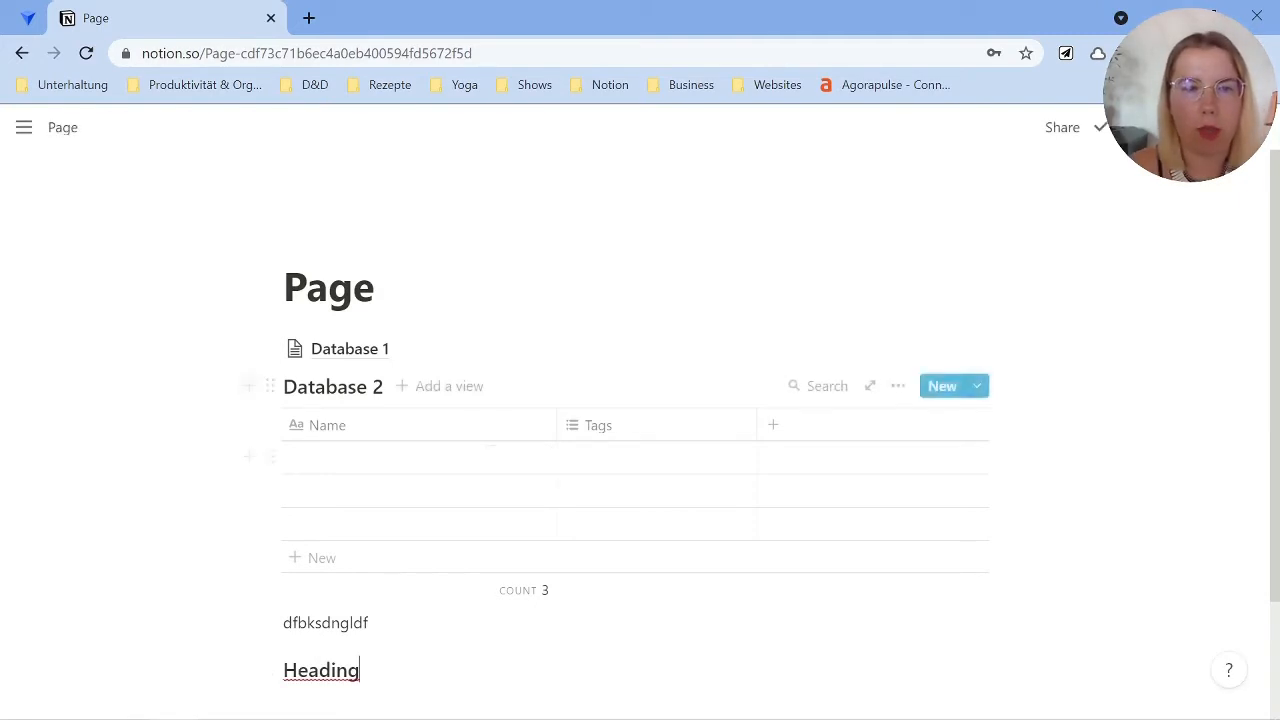
# Rearrange the blocks: move the Database 1 link directly above the heading and the "dfbksdngldf" line above Database 2.
pyautogui.moveTo(268, 348); pyautogui.dragTo(284, 645)
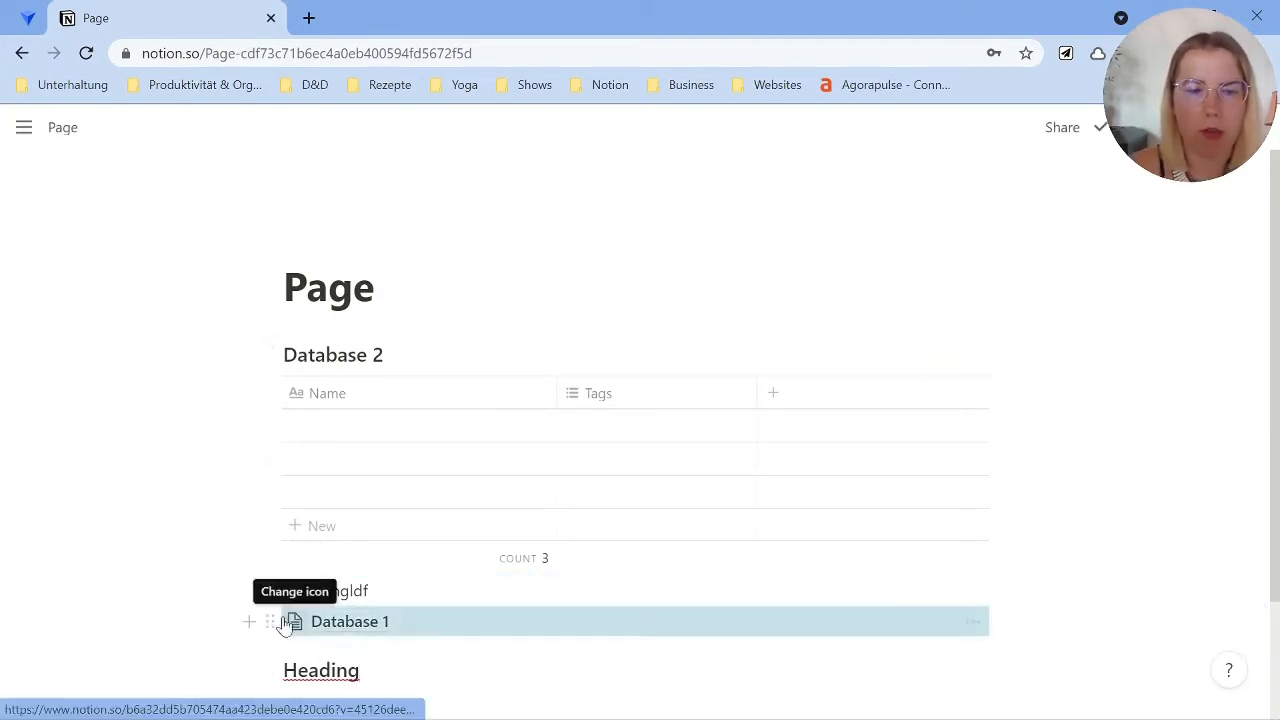
pyautogui.moveTo(270, 578); pyautogui.dragTo(272, 345)
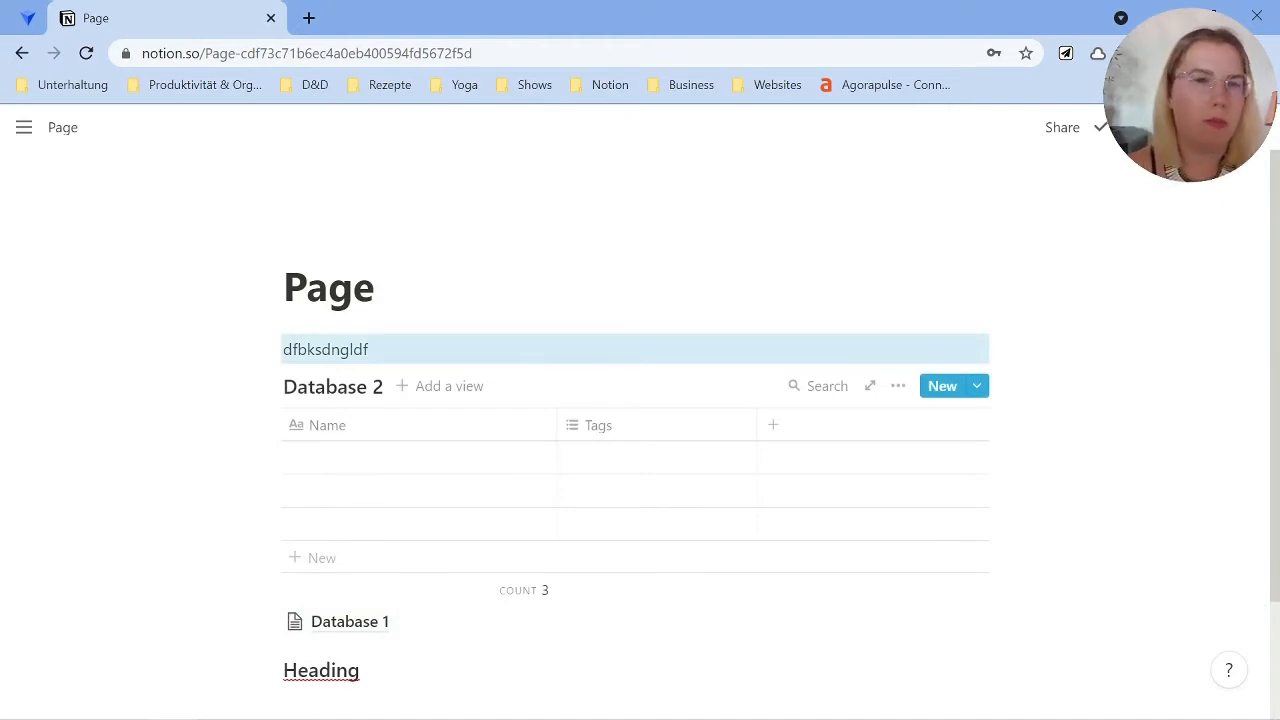
# Embed an empty sub-page titled "Subpage" below the heading and write "fhnöjhmgh" in it.
pyautogui.scroll(-2, 560, 460)
pyautogui.click(360, 554)
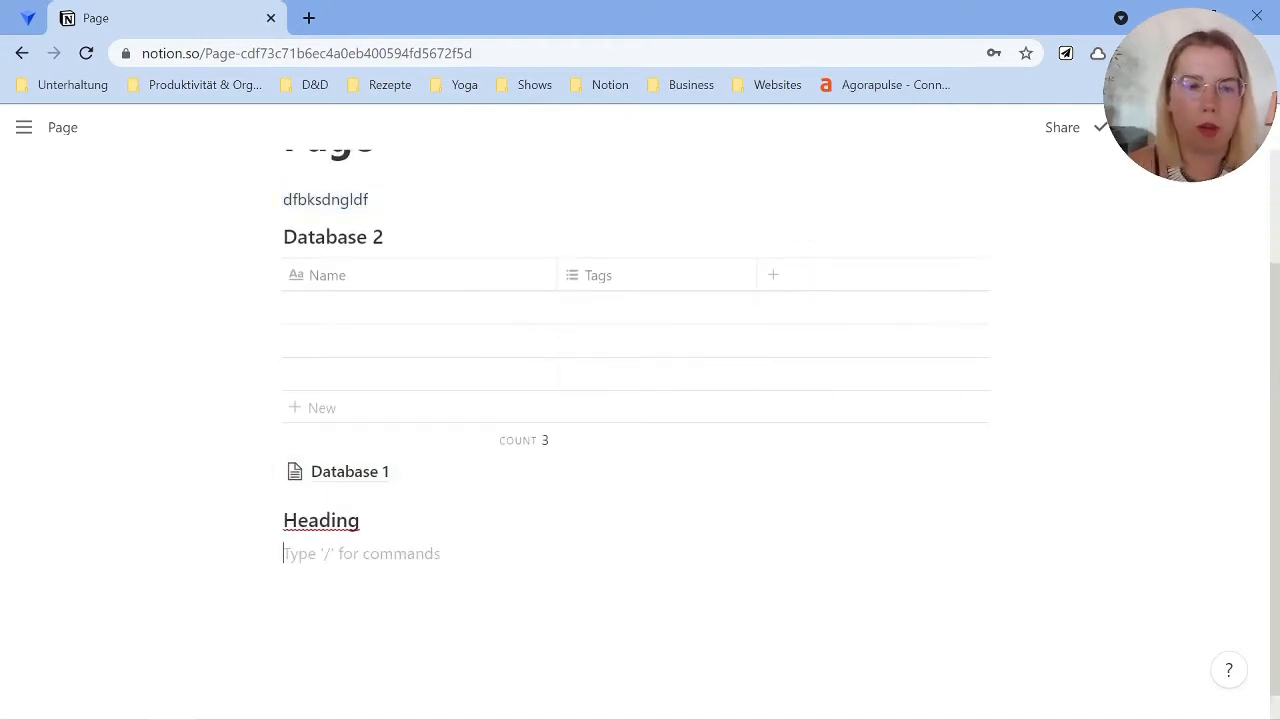
pyautogui.write('/pag')
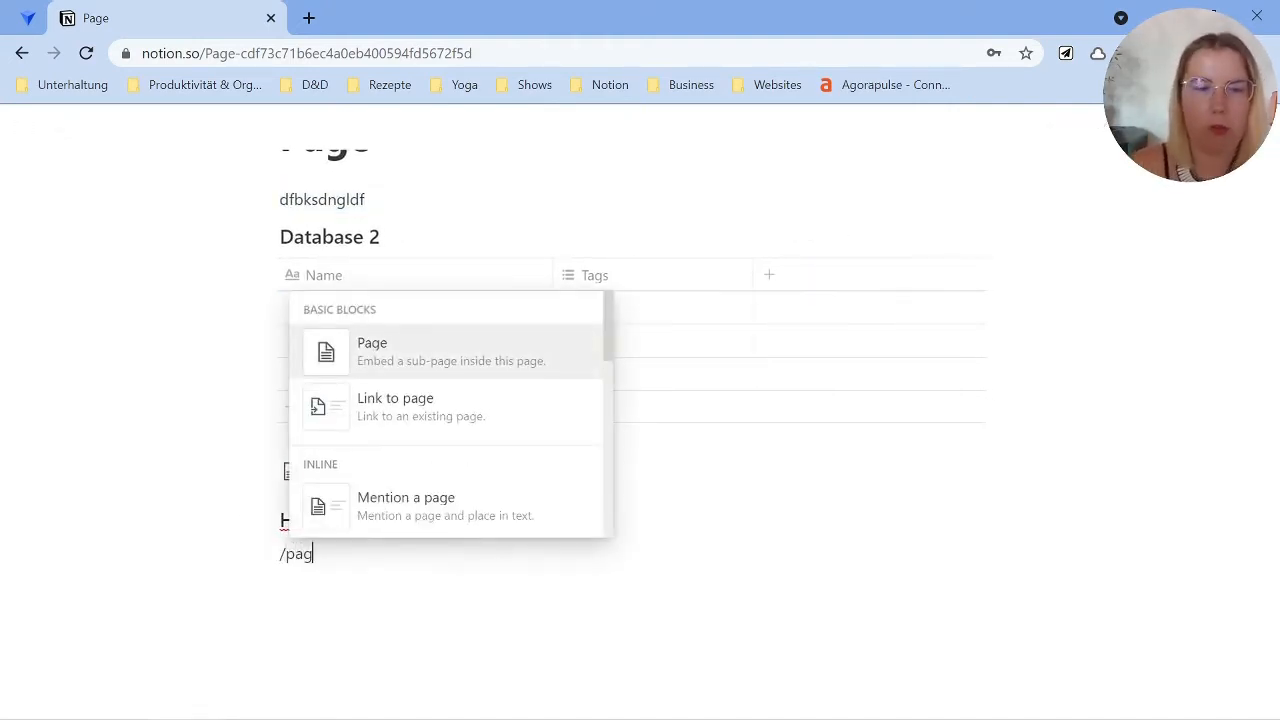
pyautogui.click(391, 355)
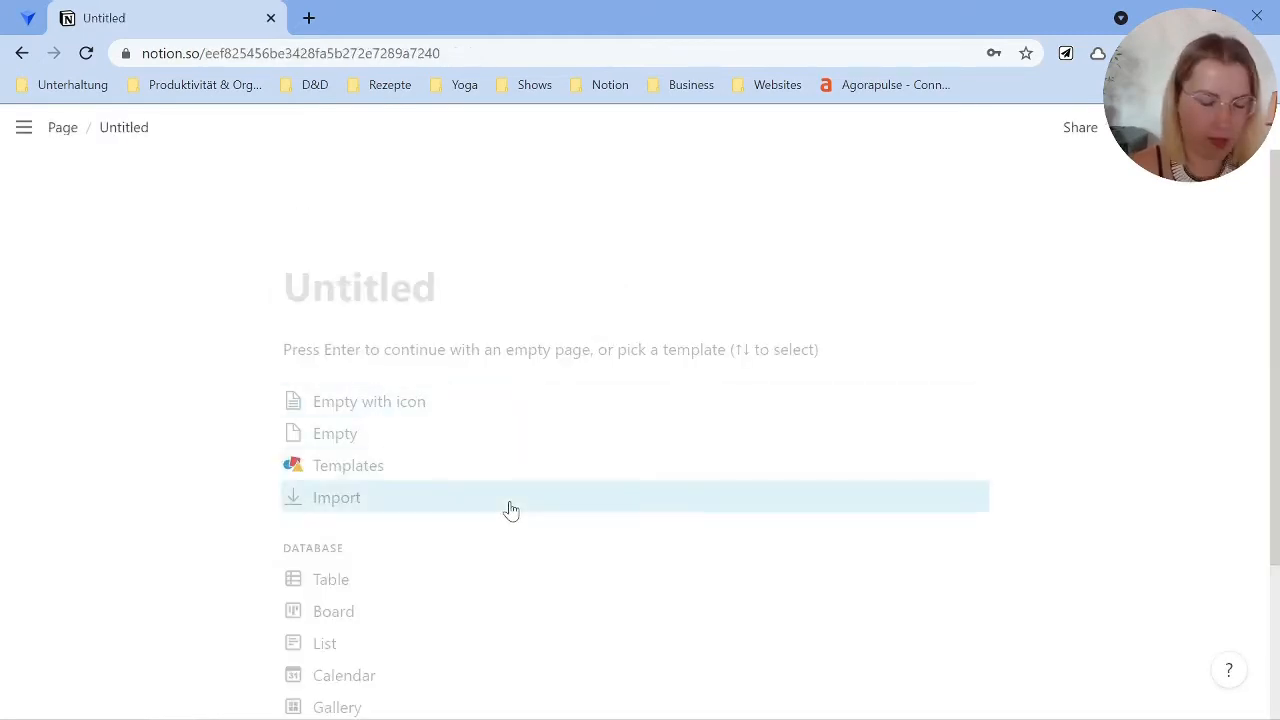
pyautogui.write('Subpage')
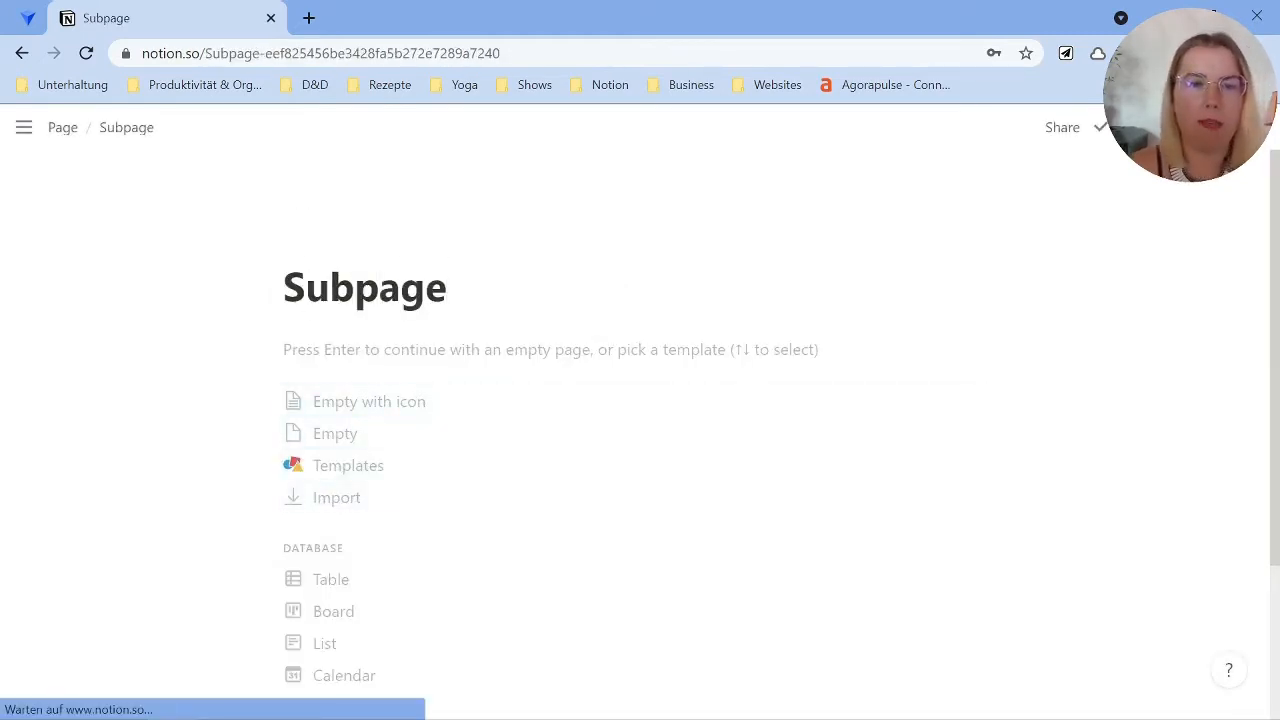
pyautogui.press('Return')
pyautogui.write('fhnöjhmgh')
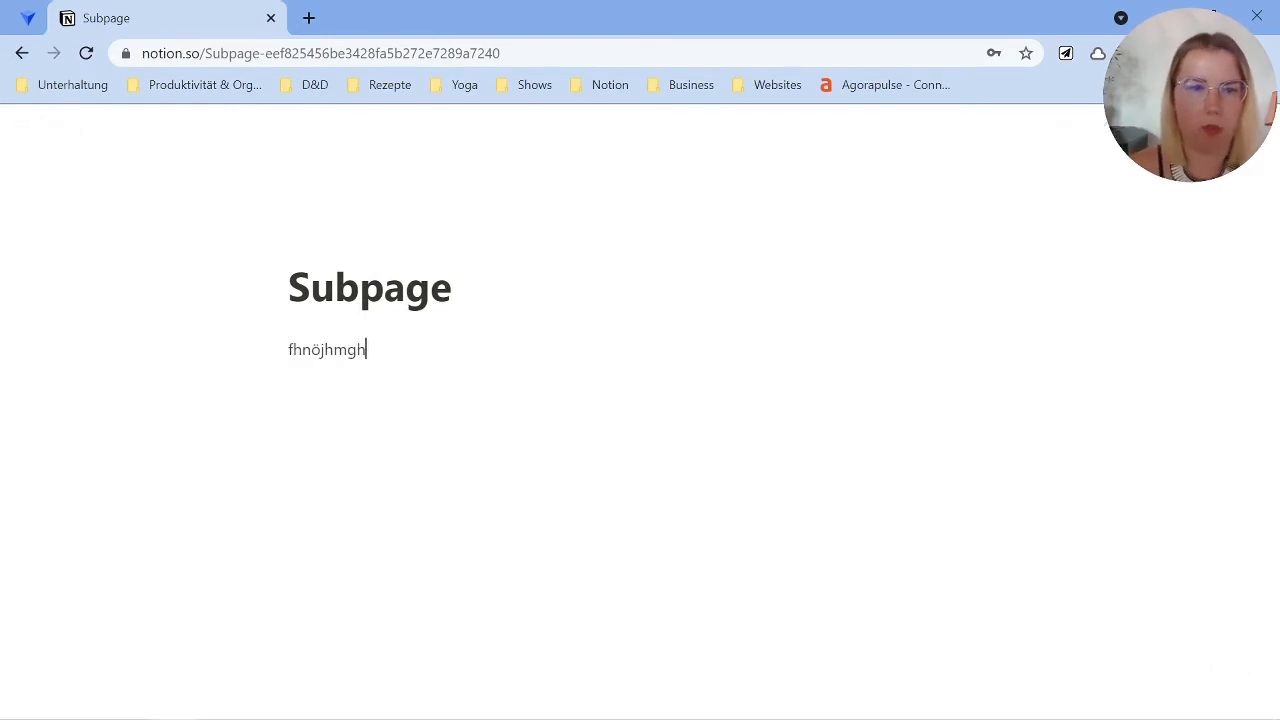
# Below the text line in Subpage, embed a nested sub-page titled "Subpage 2".
pyautogui.press('Return')
pyautogui.write('/pa')
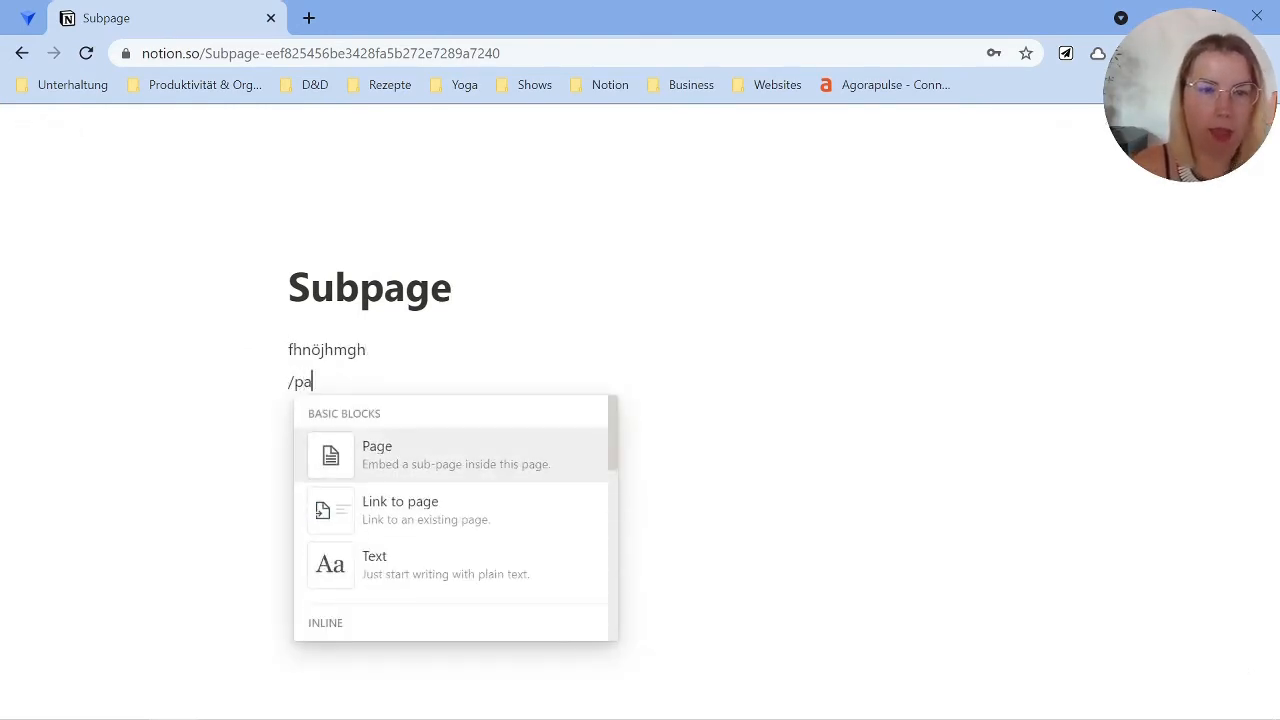
pyautogui.press('Return')
pyautogui.write('Sub')
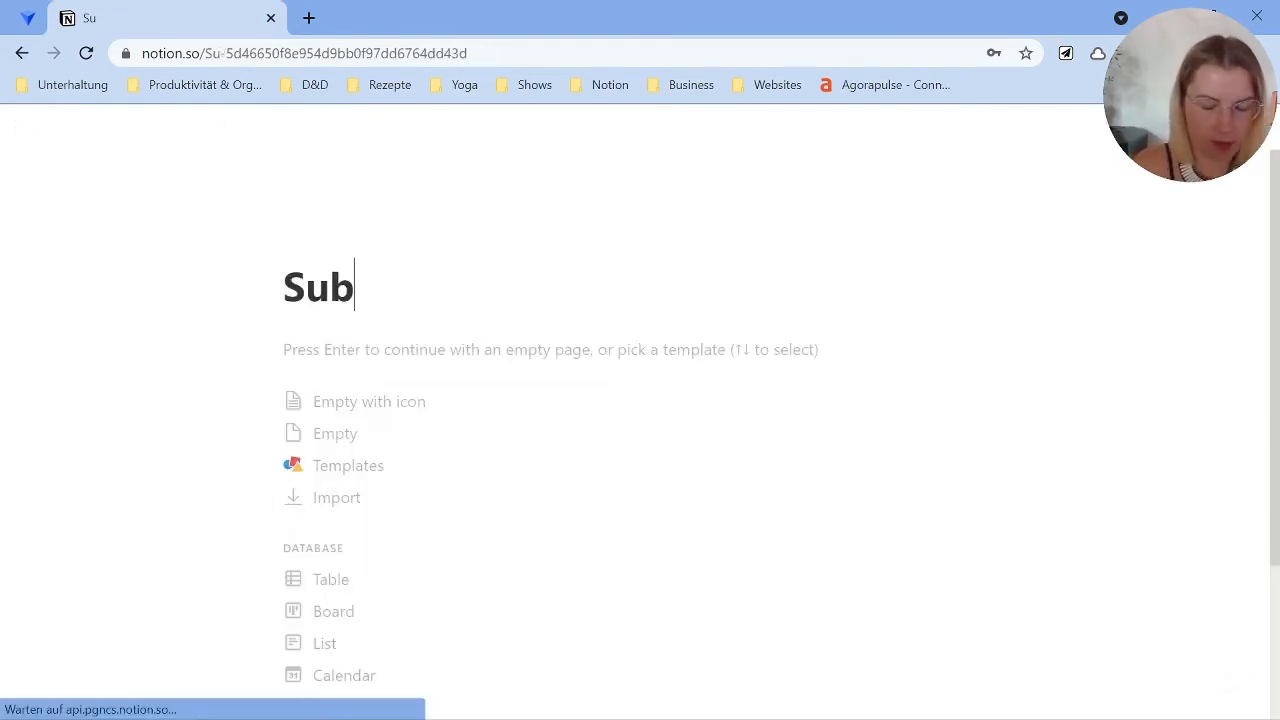
pyautogui.write('page 2')
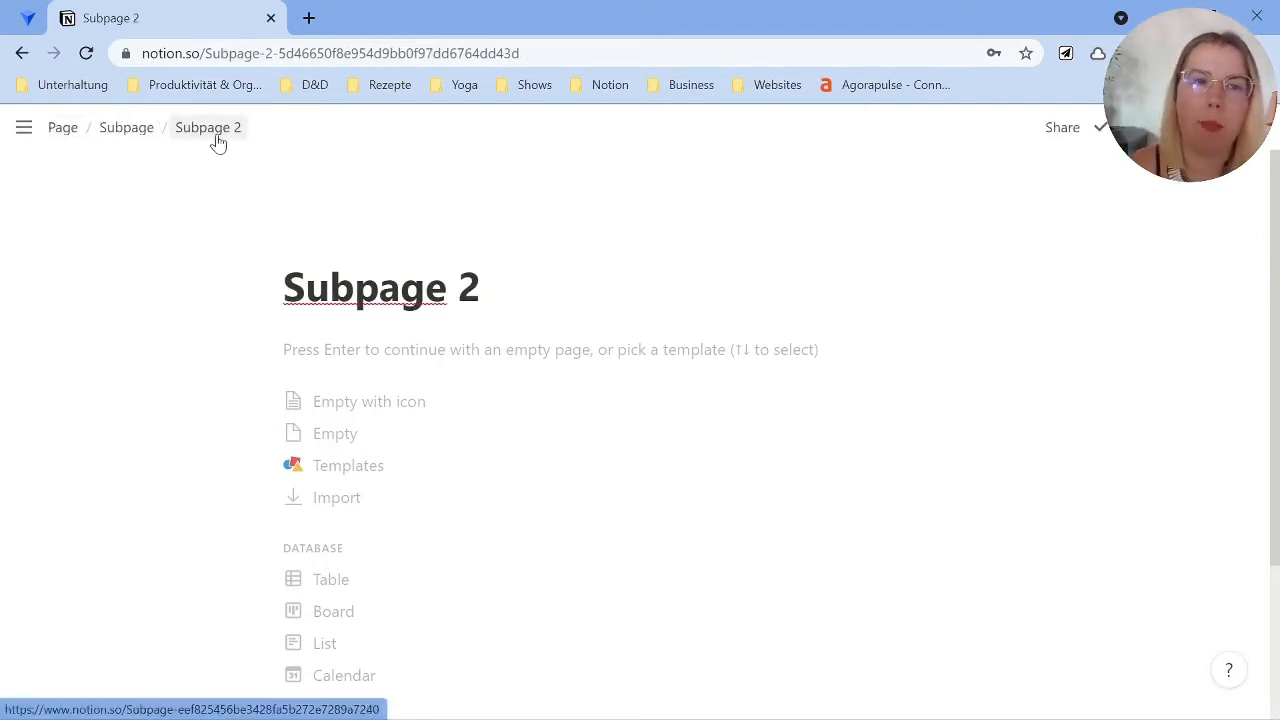
# Return to the top-level Page and expand its page tree to examine the nesting of Database 2, Database 1, Subpage and Subpage 2.
pyautogui.click(62, 130)
pyautogui.scroll(-2, 474, 309)
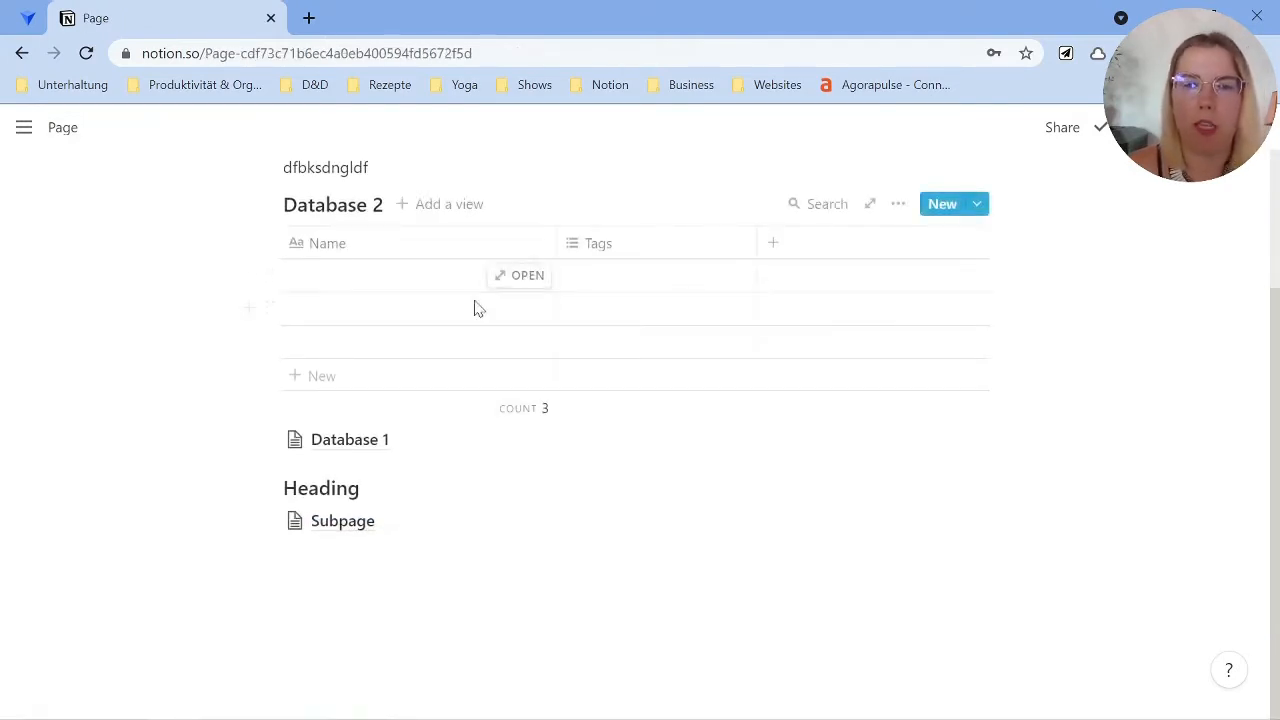
pyautogui.moveTo(24, 127)
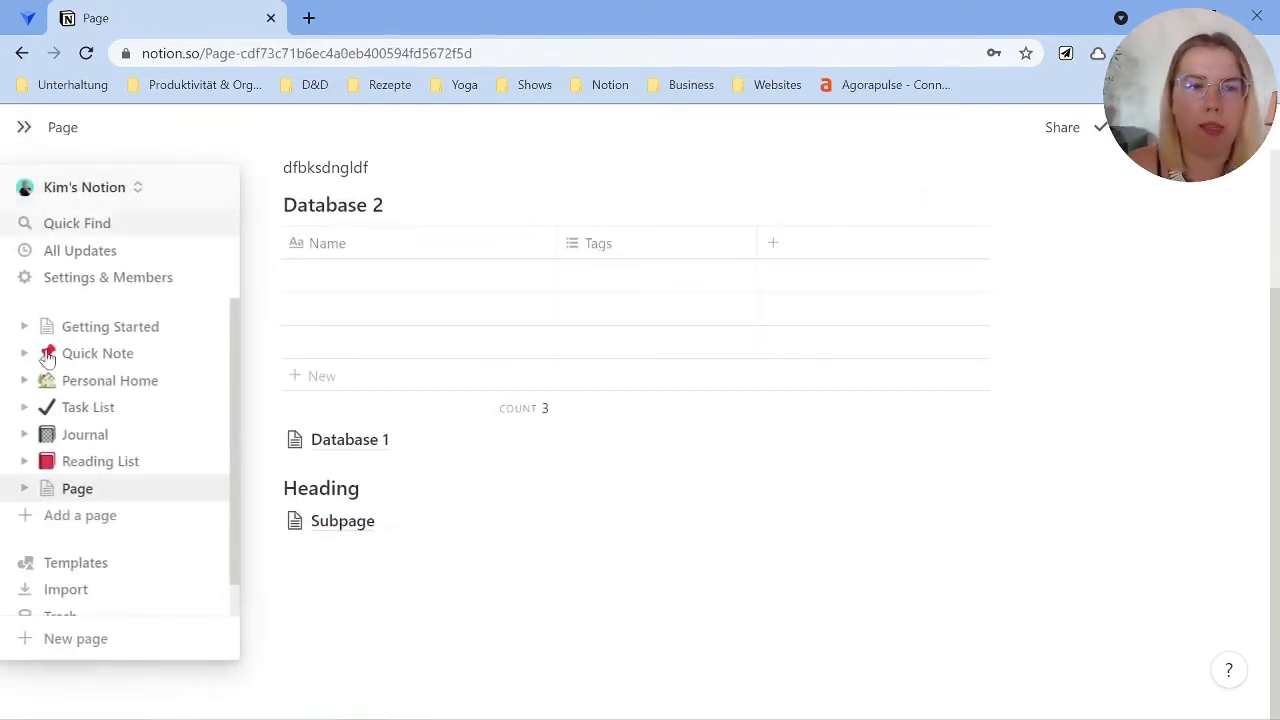
pyautogui.click(24, 488)
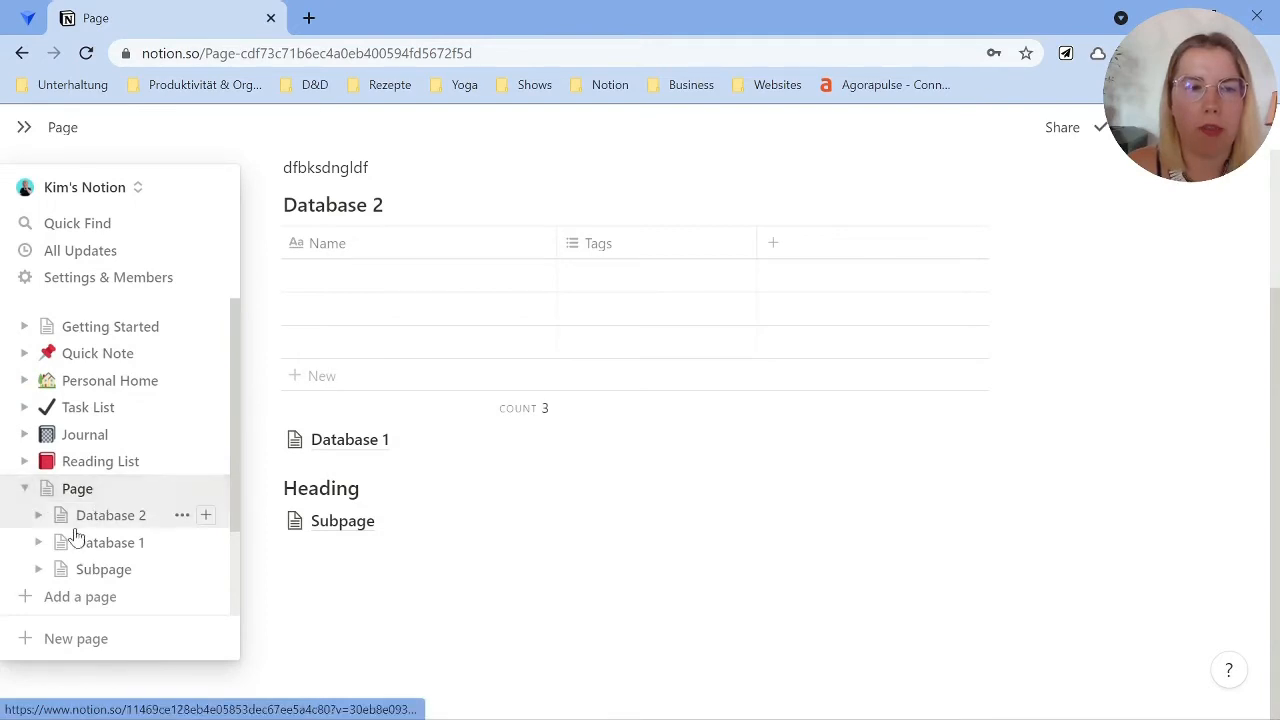
pyautogui.click(38, 569)
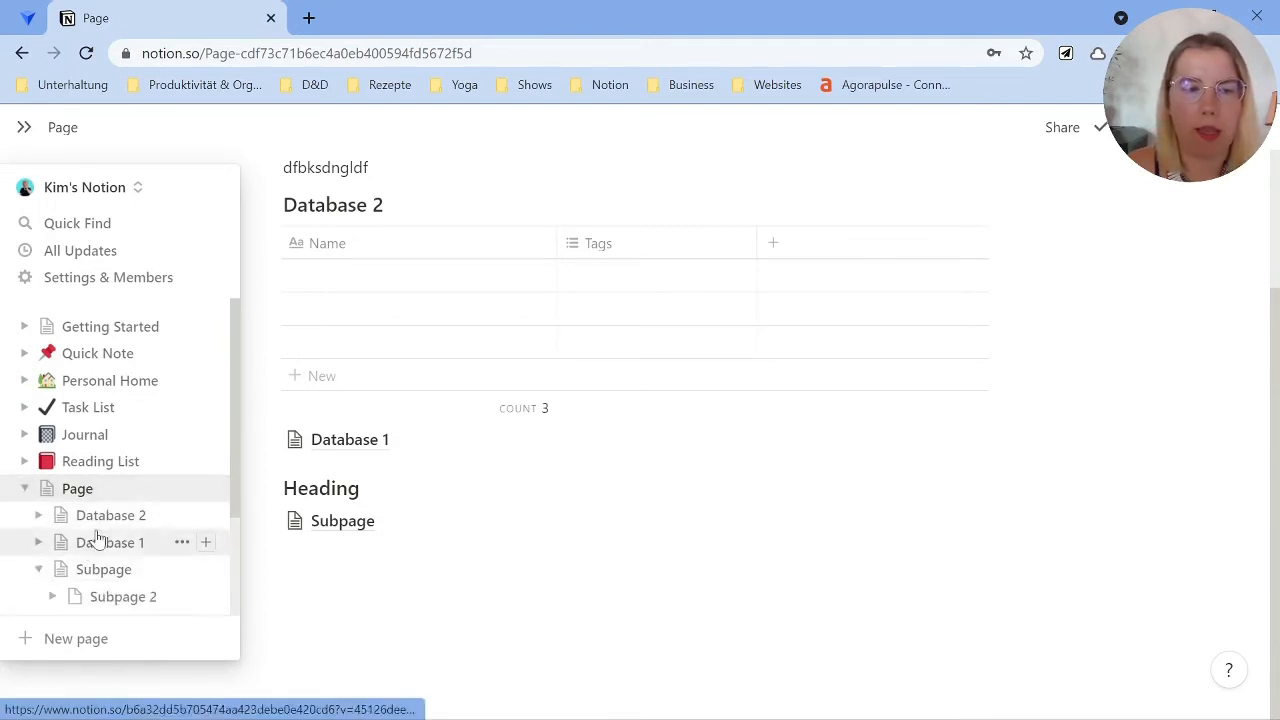
pyautogui.scroll(-2, 92, 530)
pyautogui.click(52, 454)
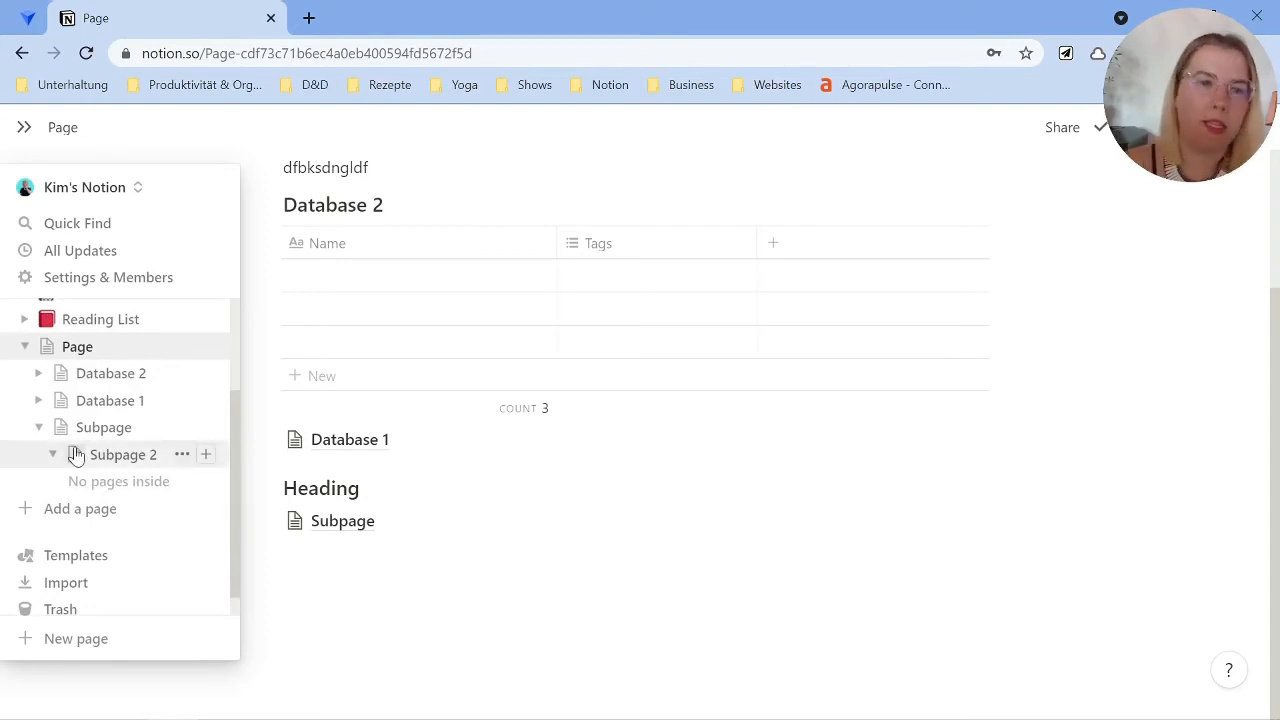
pyautogui.click(38, 373)
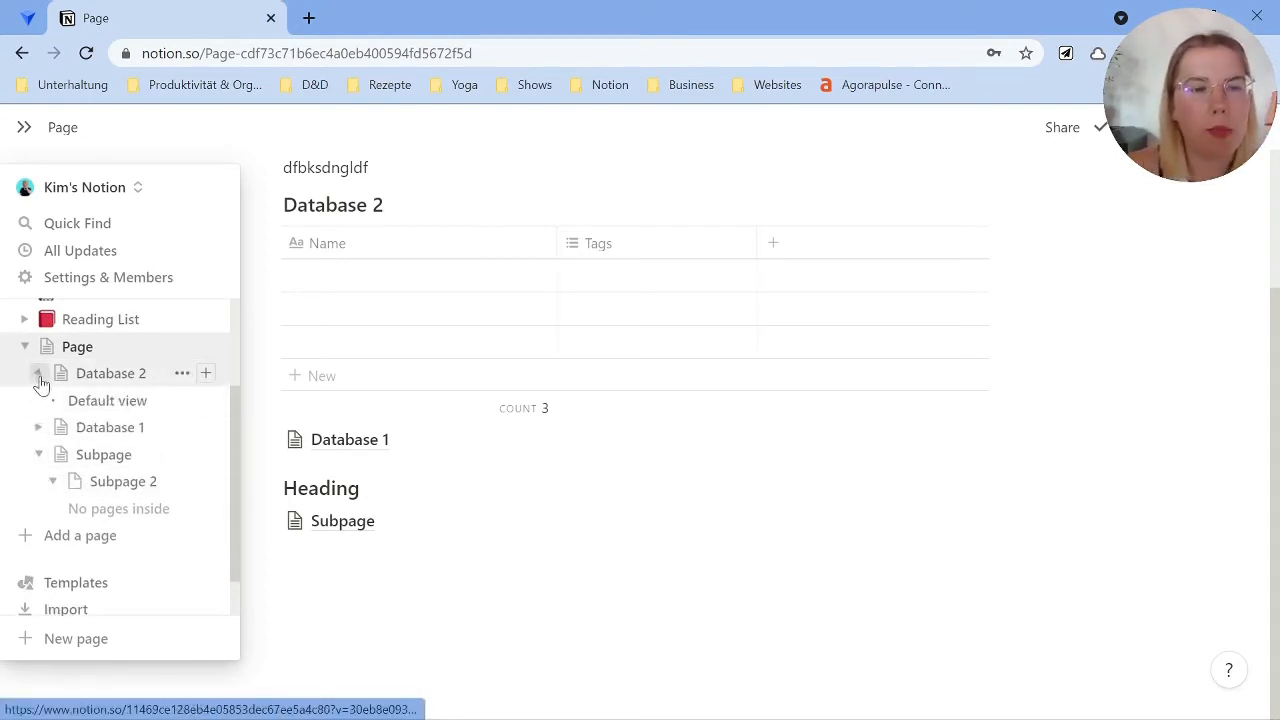
pyautogui.click(39, 427)
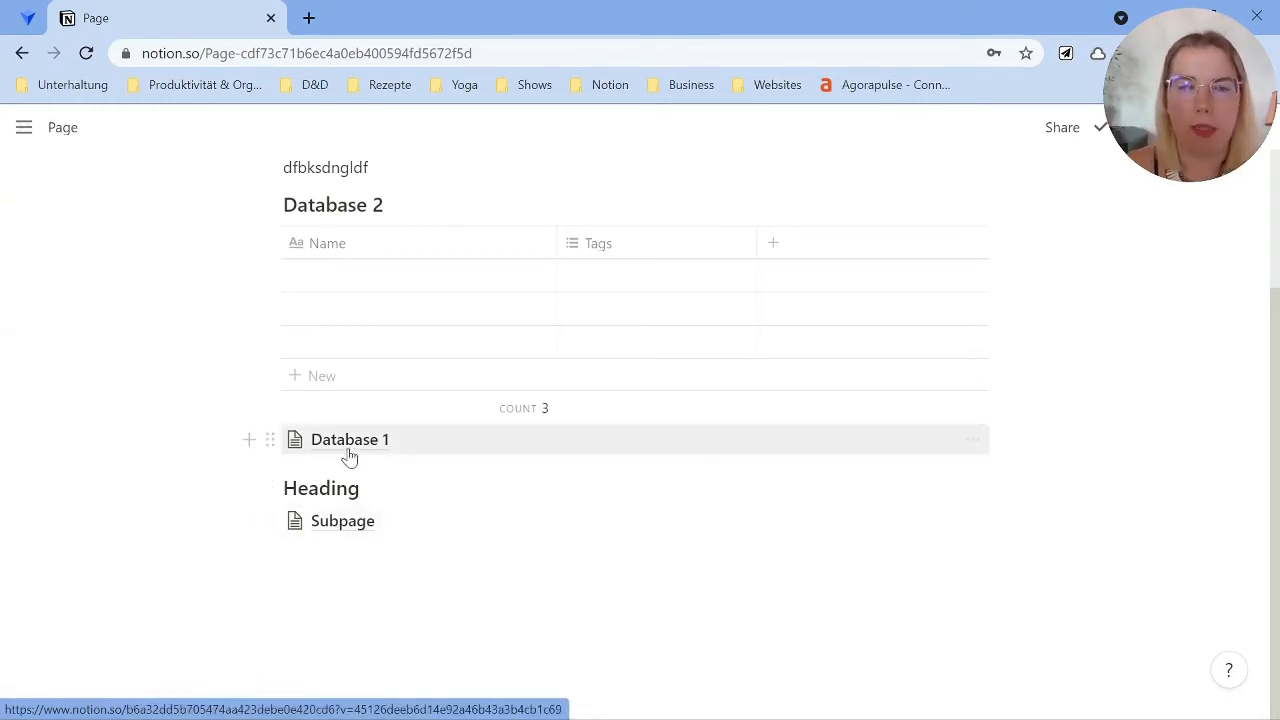
# Select the Database 1 link block and look through the options offered for the inline Database 2 table.
pyautogui.click(269, 441)
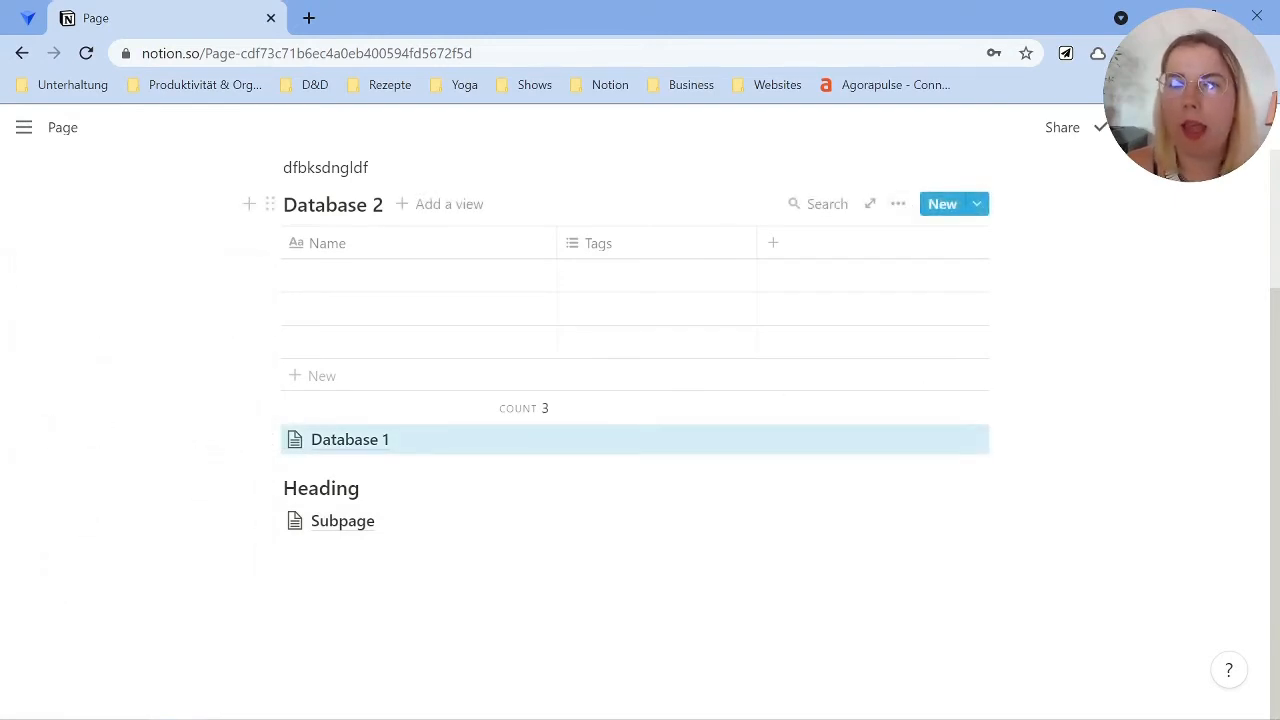
pyautogui.click(897, 204)
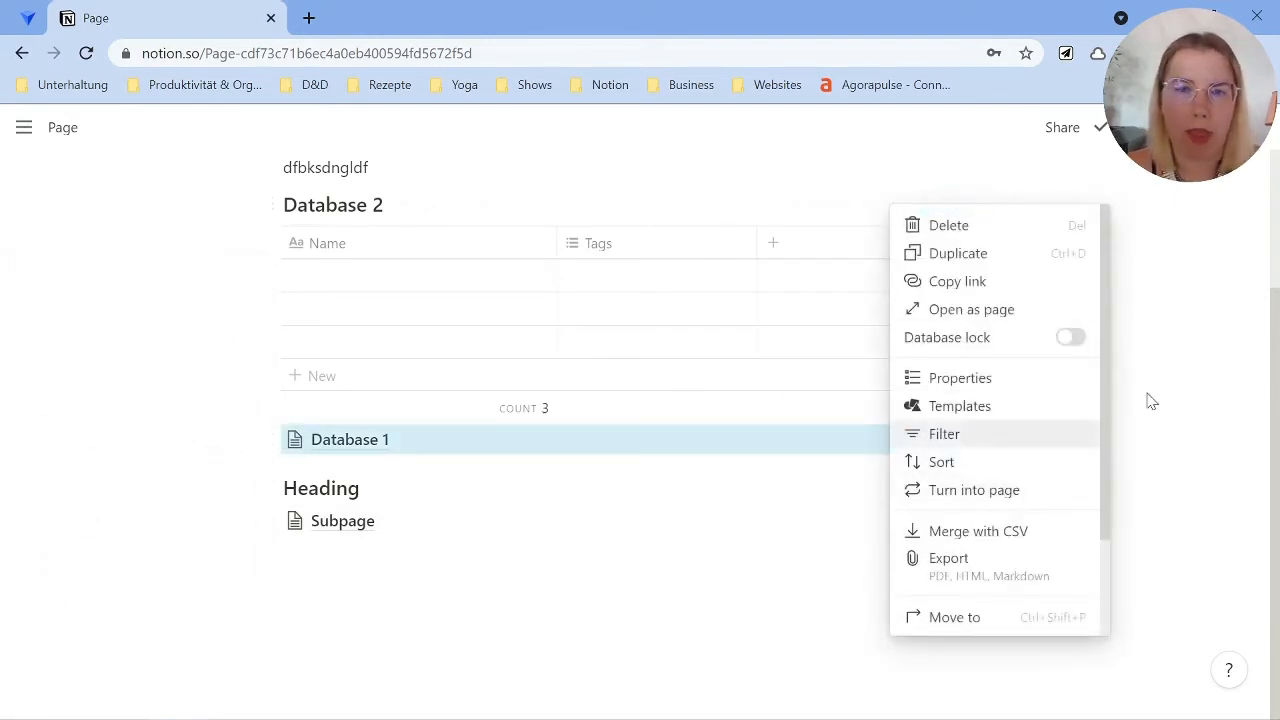
pyautogui.press('Escape')
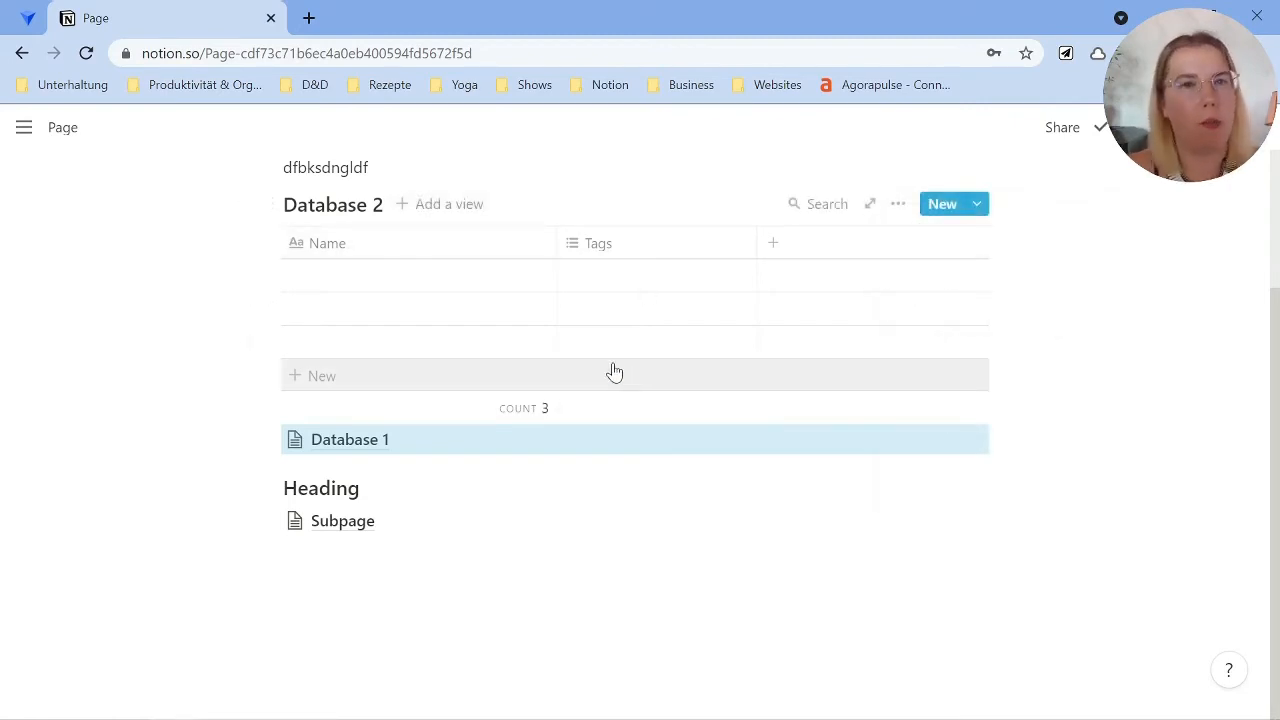
pyautogui.scroll(2, 790, 456)
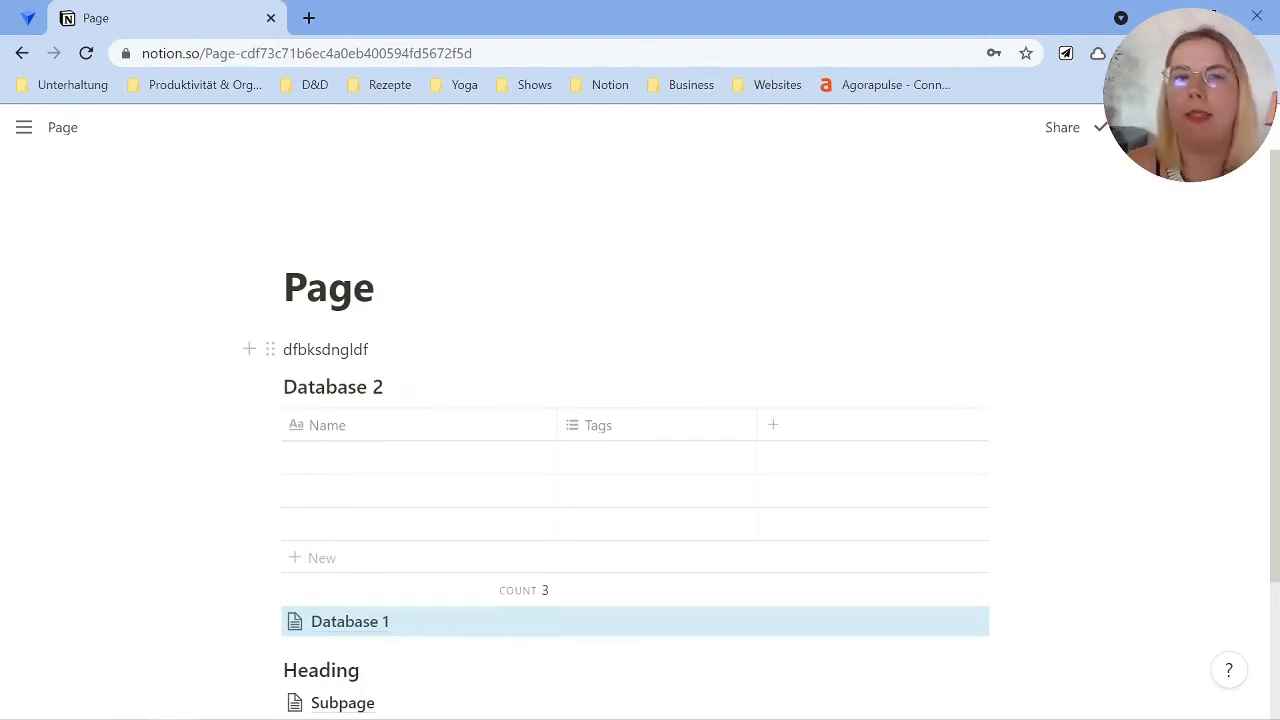
# Open the built-in template picker and look through its Personal templates.
pyautogui.moveTo(24, 127)
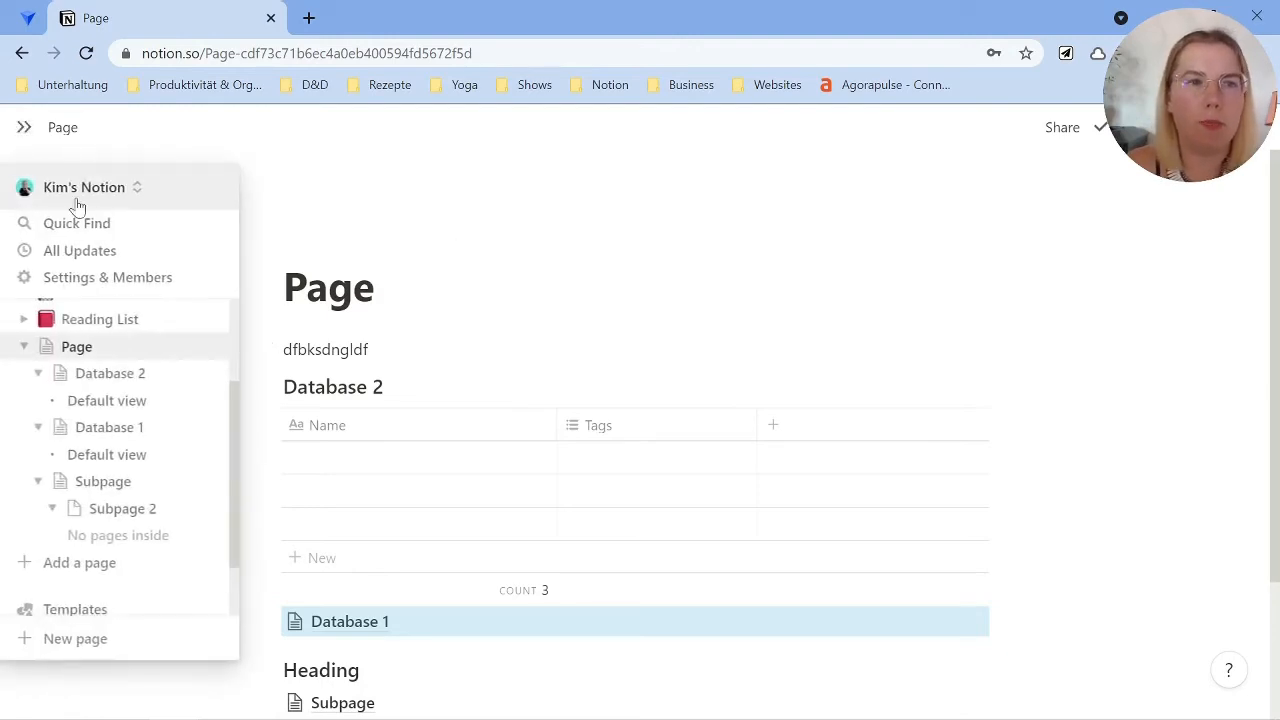
pyautogui.scroll(-2, 104, 452)
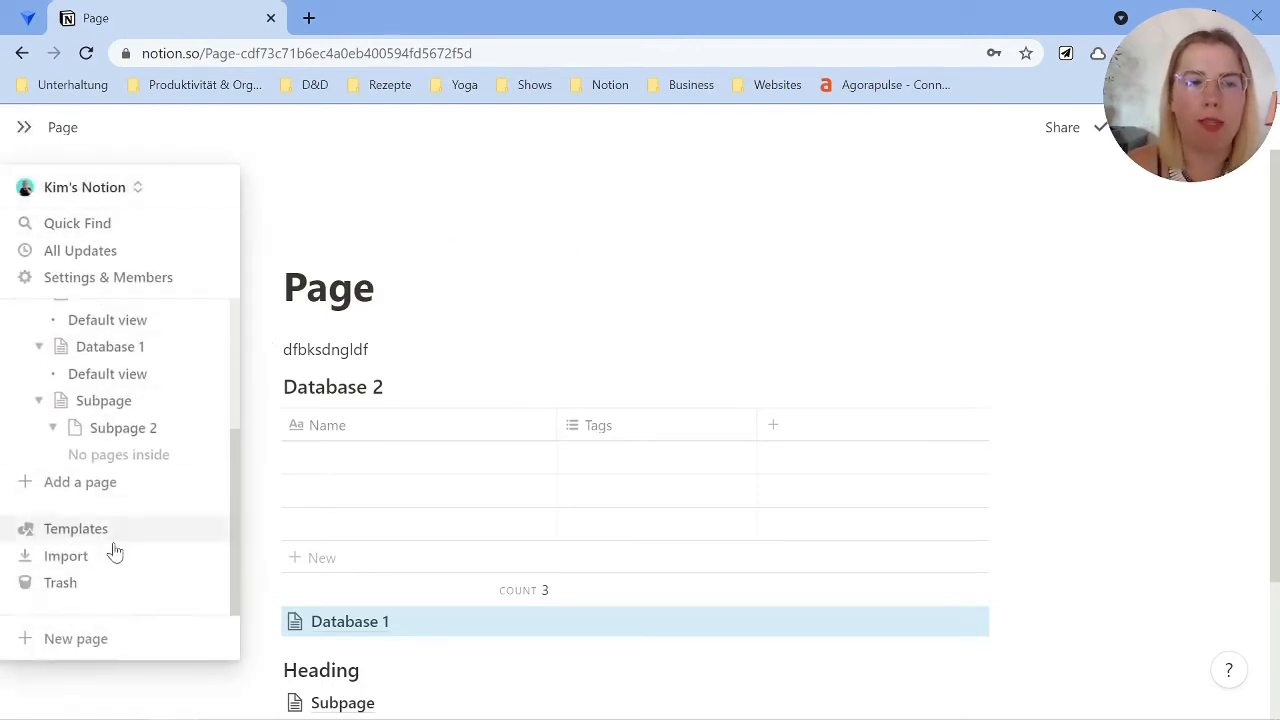
pyautogui.click(43, 529)
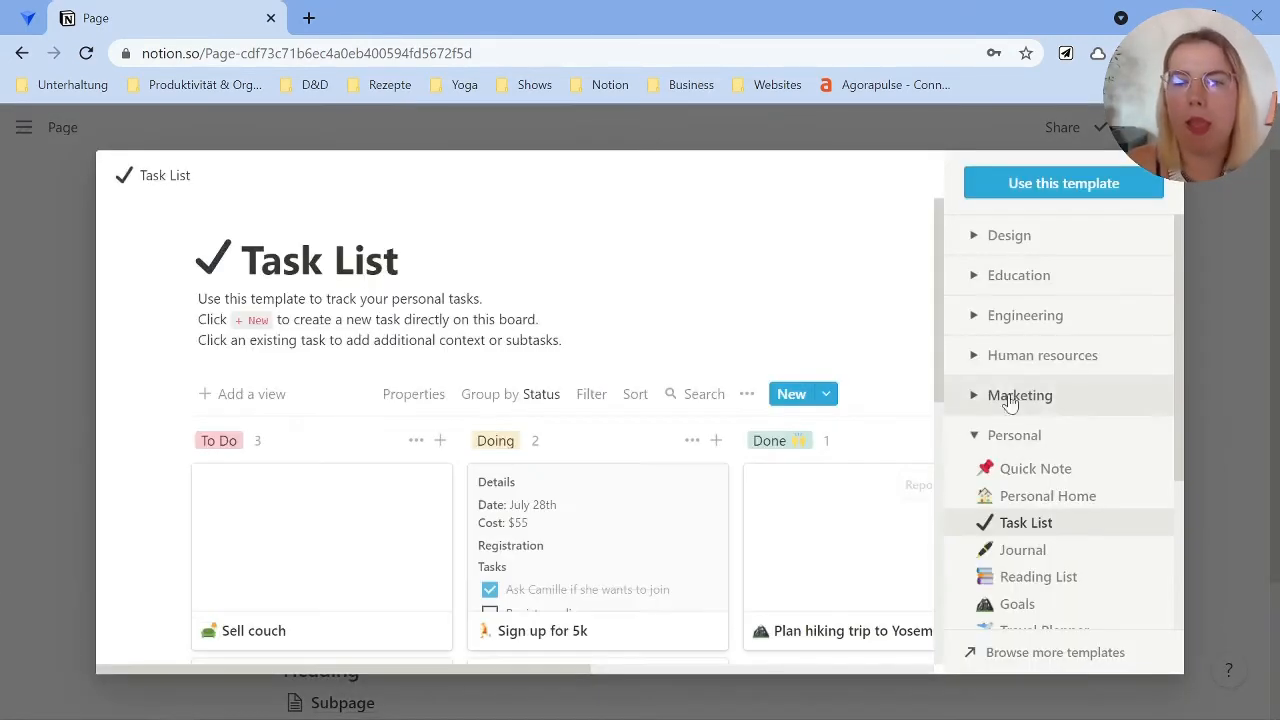
pyautogui.scroll(-3, 1040, 420)
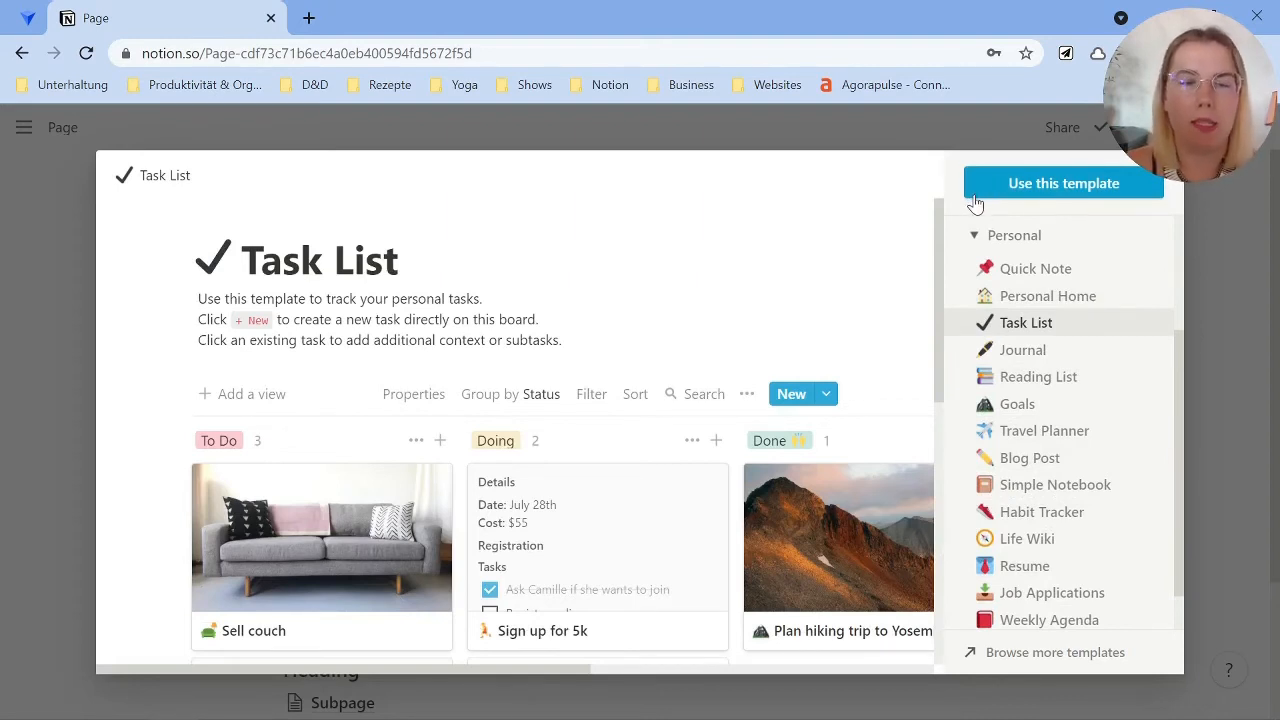
pyautogui.scroll(-1, 1057, 380)
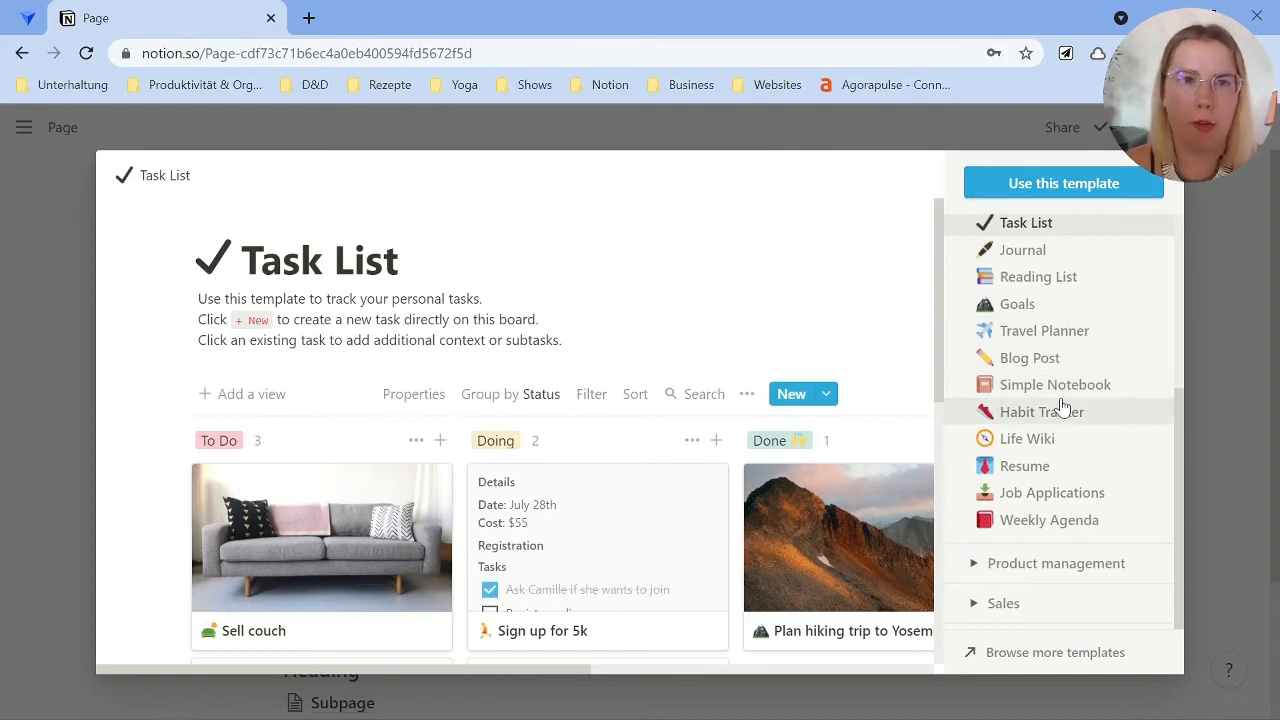
# Open the online Notion Template Gallery from the template picker and go to its template cards.
pyautogui.click(986, 652)
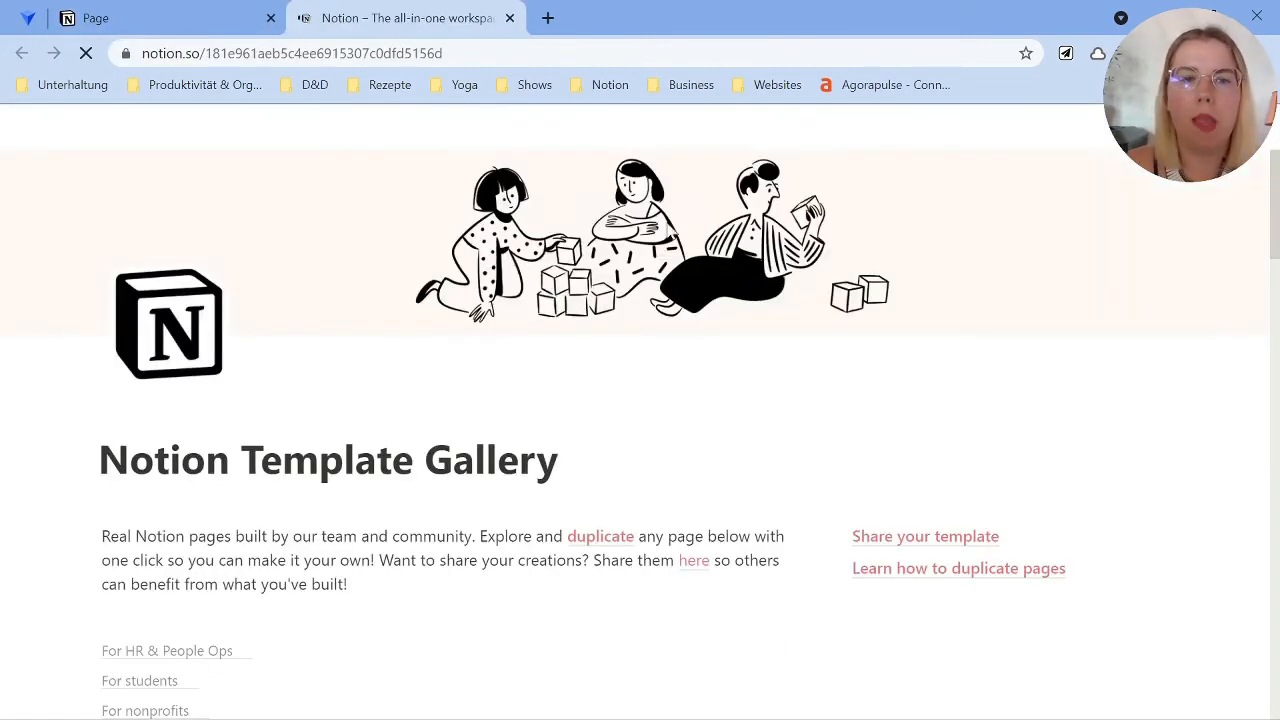
pyautogui.scroll(-1, 860, 308)
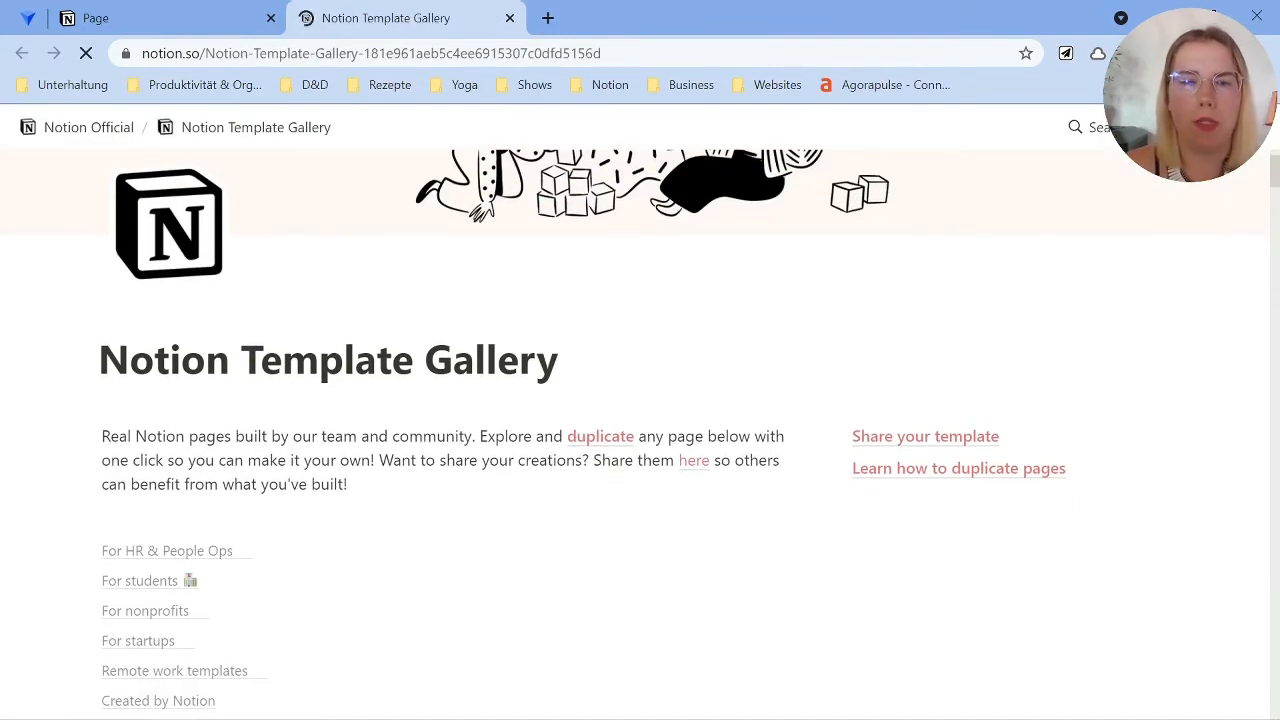
pyautogui.scroll(-7, 1006, 443)
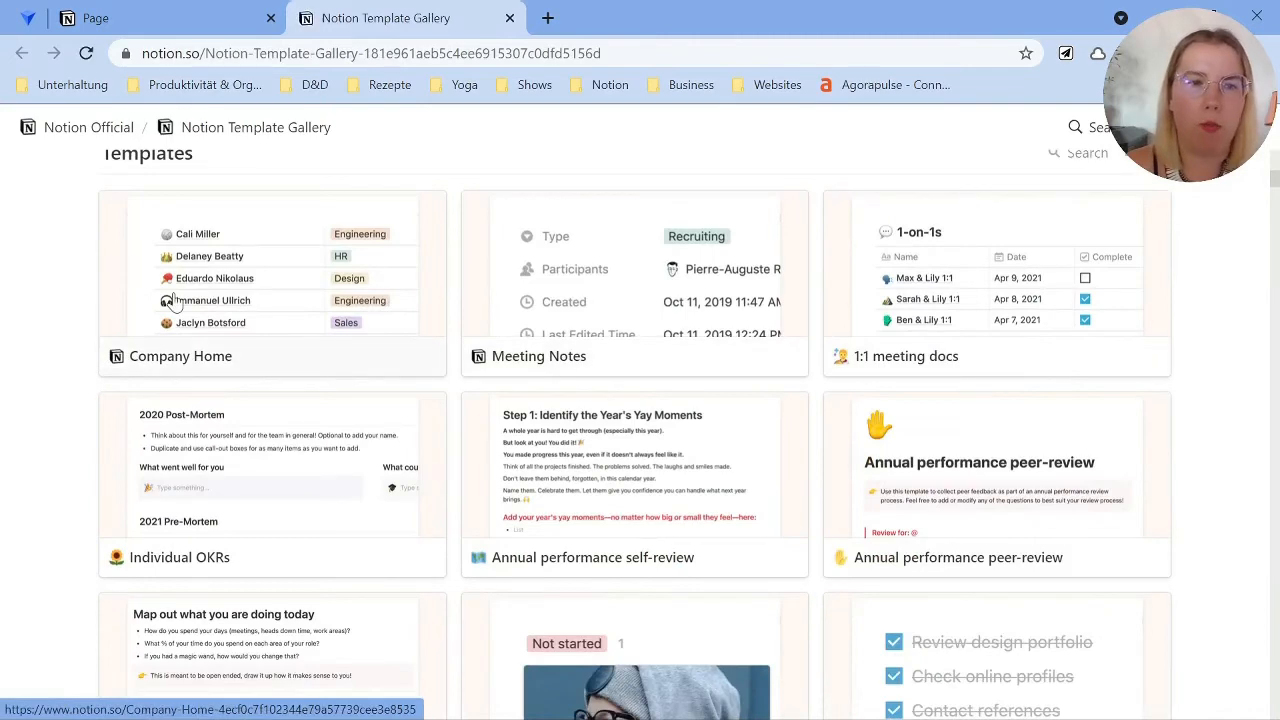
# Open the gallery's Company Home entry as a full page and review its description and preview.
pyautogui.click(216, 300)
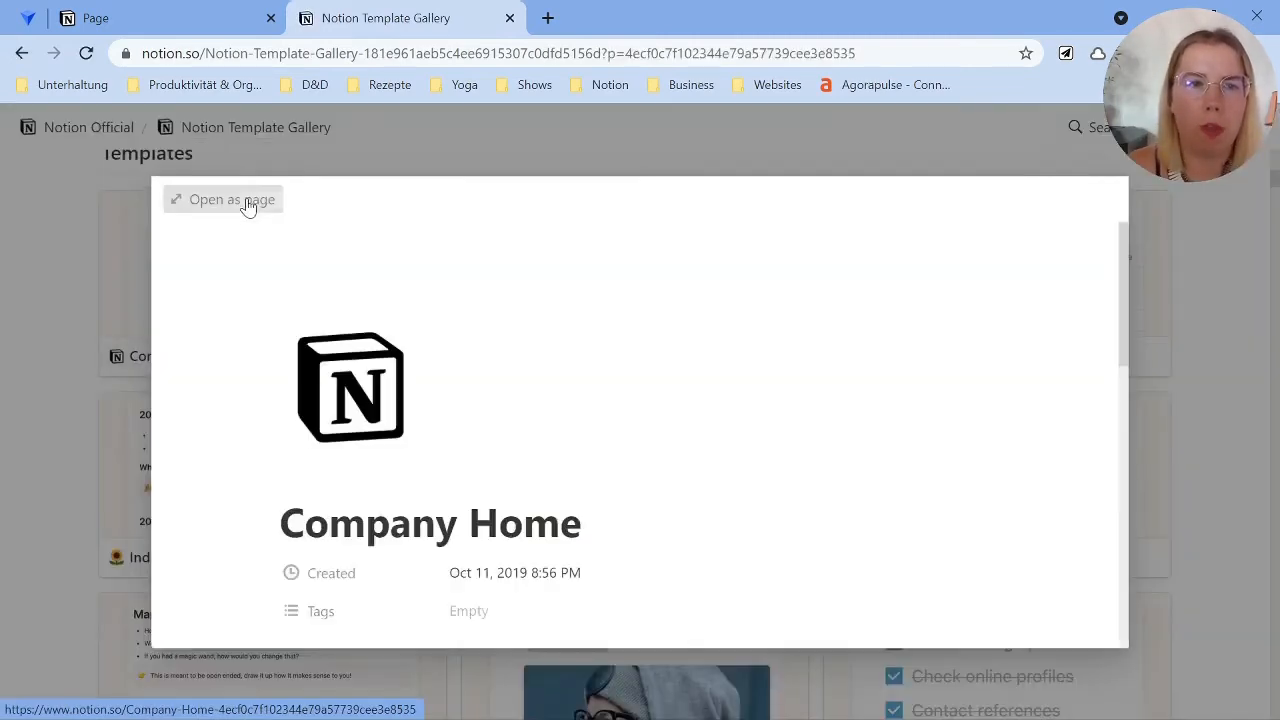
pyautogui.click(246, 204)
pyautogui.scroll(-5, 640, 400)
pyautogui.scroll(-3, 640, 400)
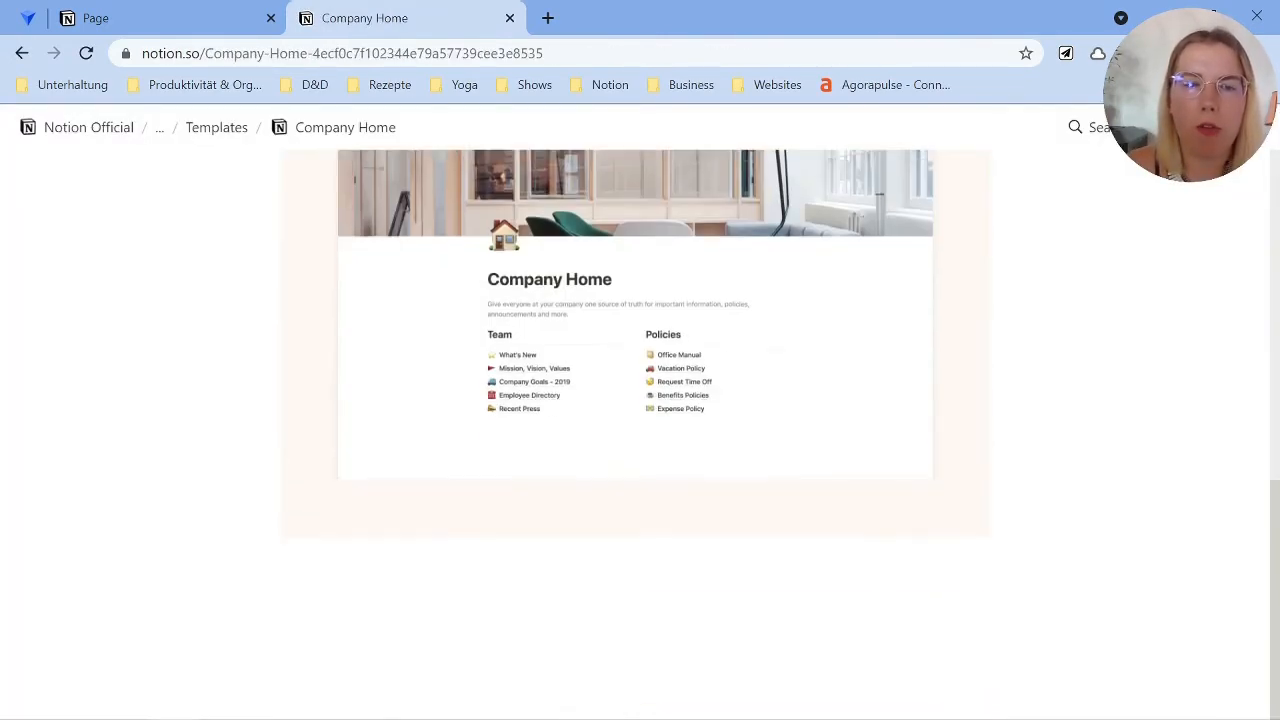
pyautogui.scroll(4, 640, 400)
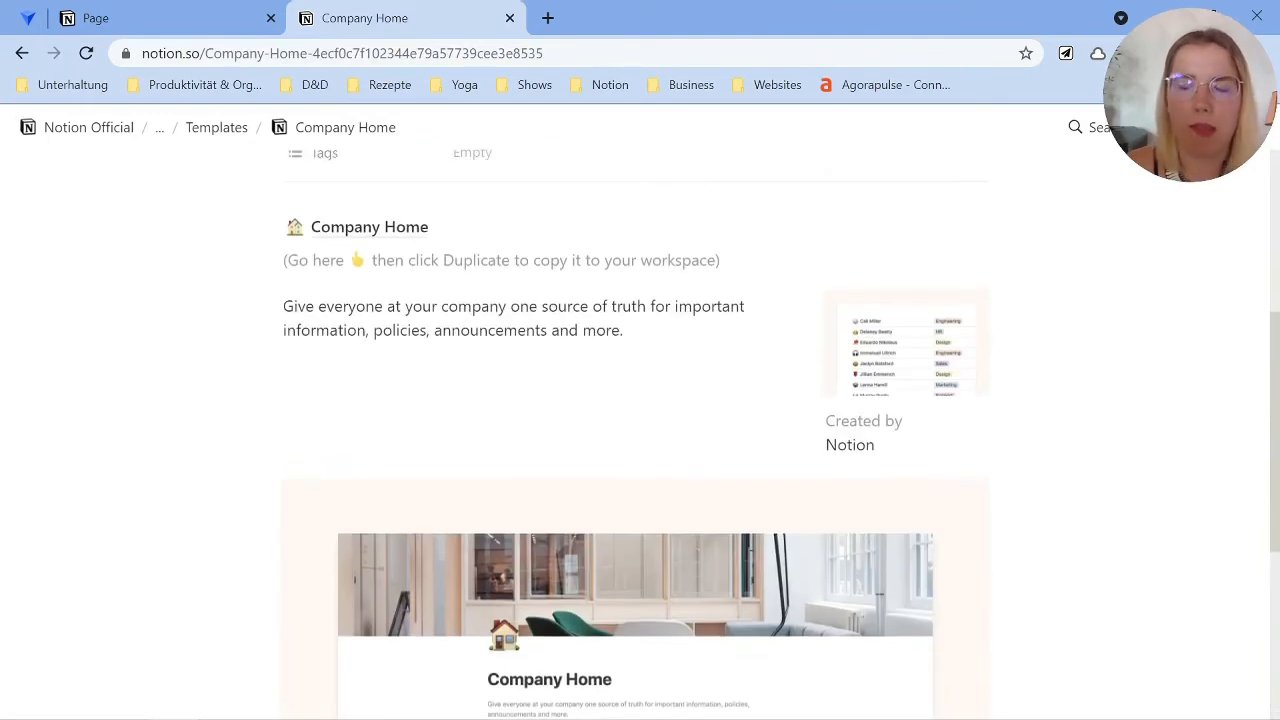
pyautogui.scroll(2, 390, 430)
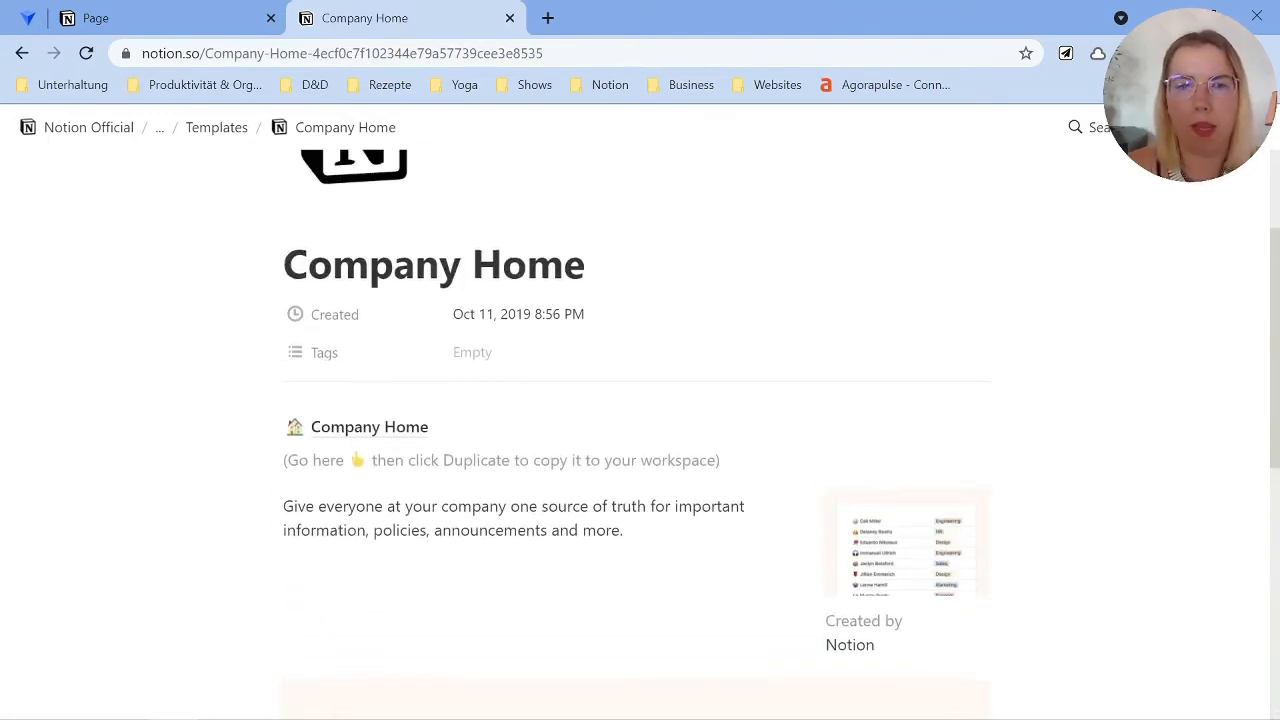
# Open the linked Company Home template page and look over its Team and Policies sections.
pyautogui.click(315, 430)
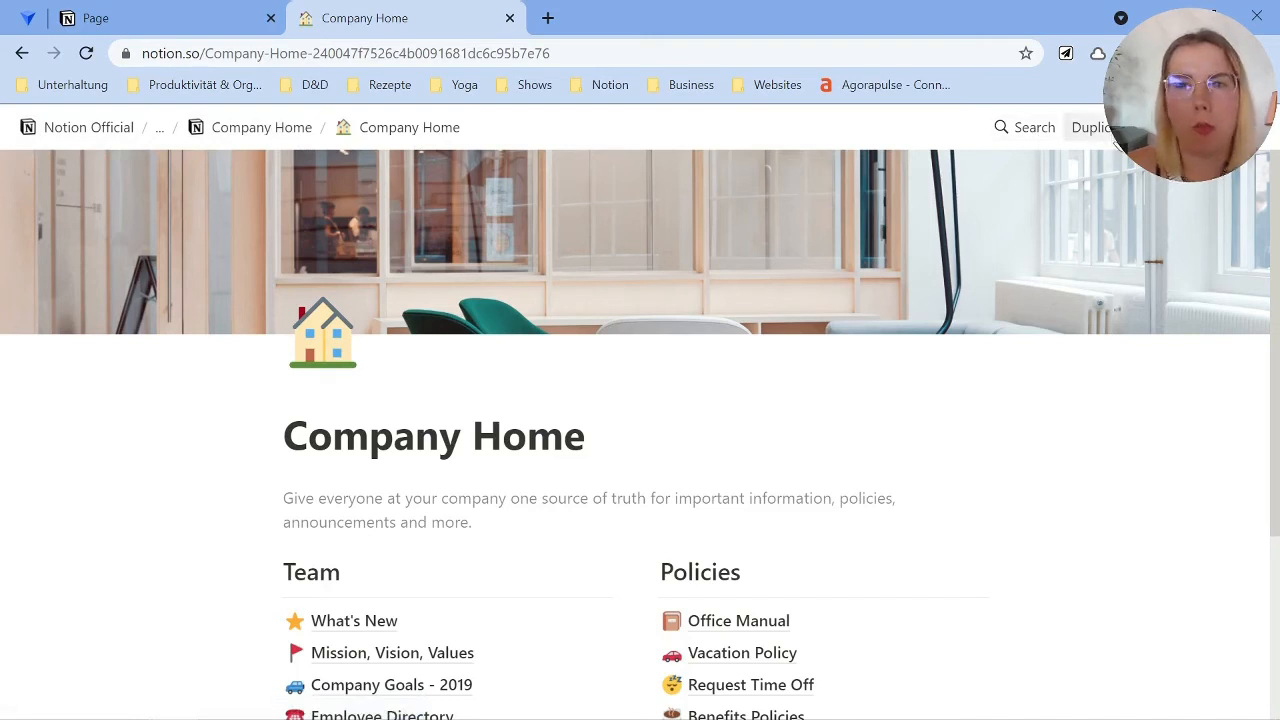
pyautogui.click(1238, 127)
pyautogui.click(1089, 566)
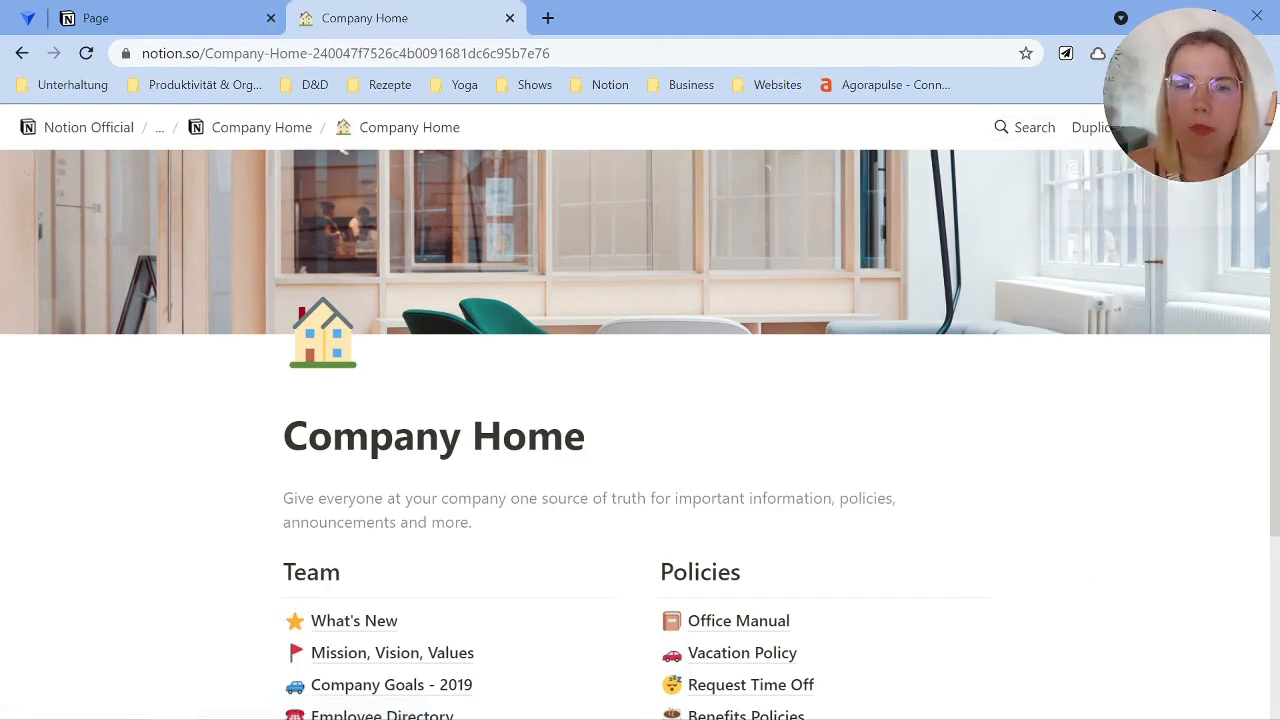
pyautogui.scroll(-2, 1089, 566)
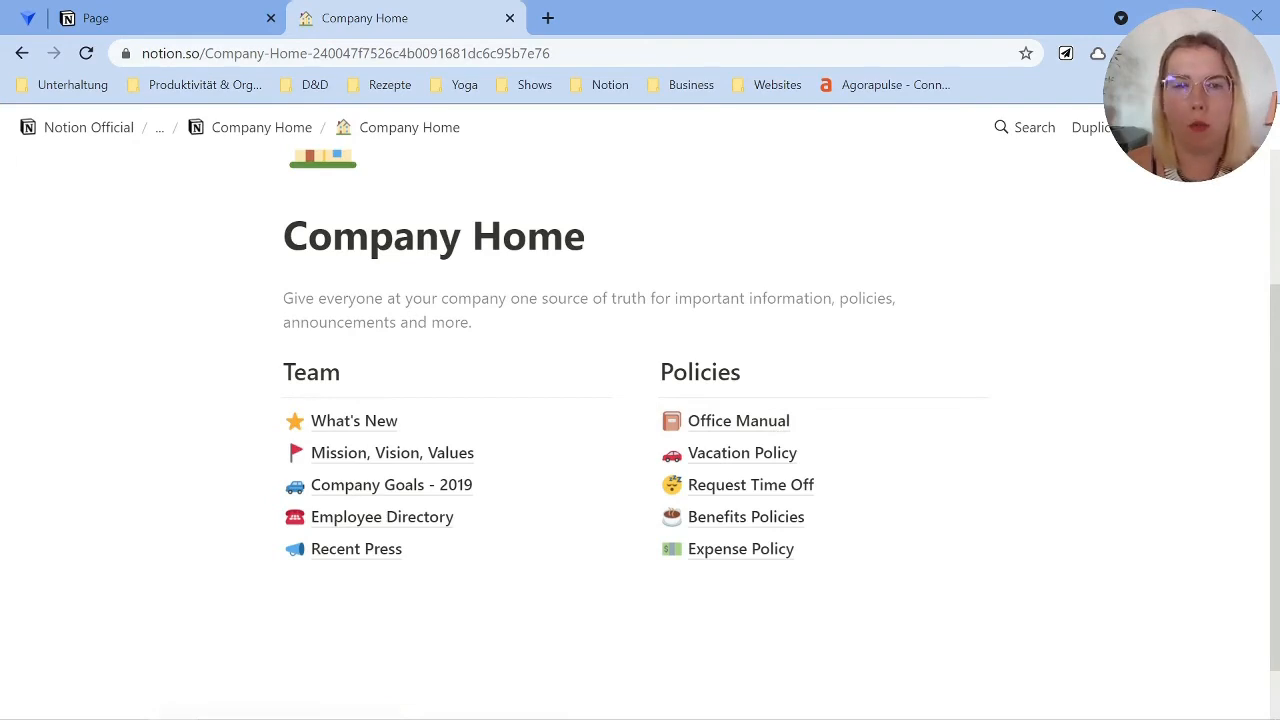
pyautogui.scroll(3, 1117, 289)
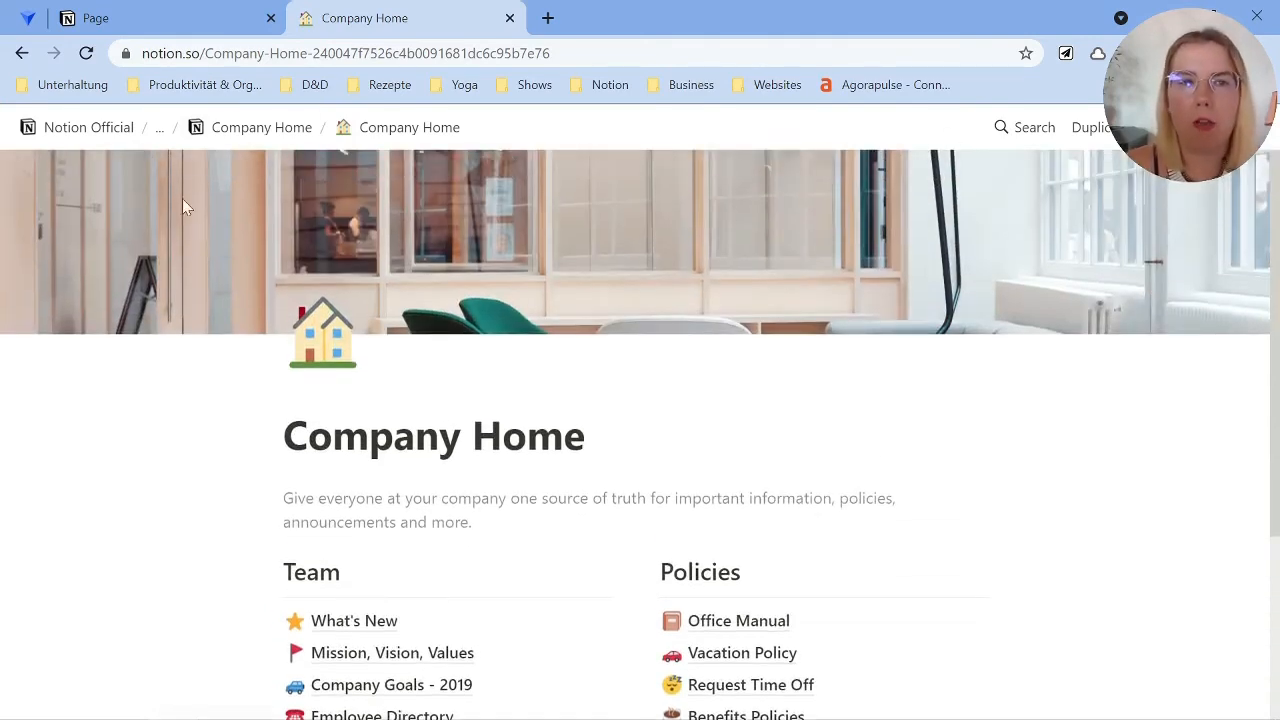
# Duplicate the Company Home template into the workspace containing Page, nest the copy inside Page, and open Page.
pyautogui.click(1095, 130)
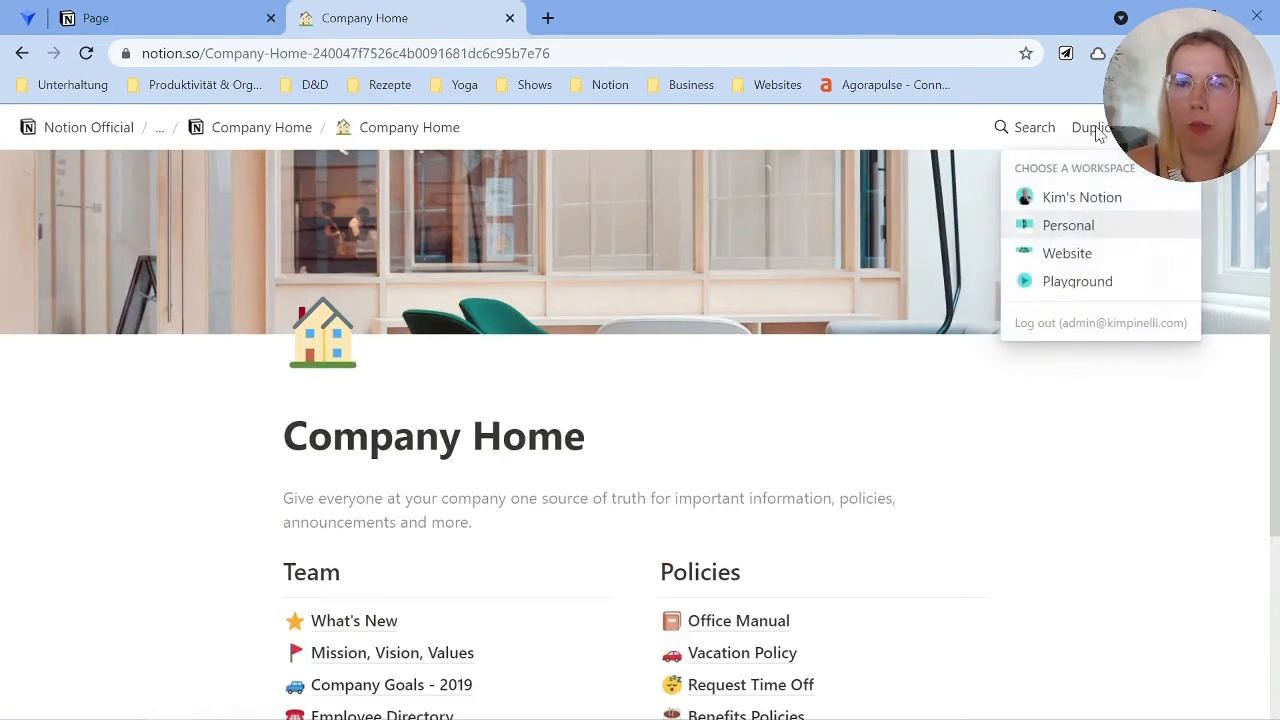
pyautogui.click(1077, 199)
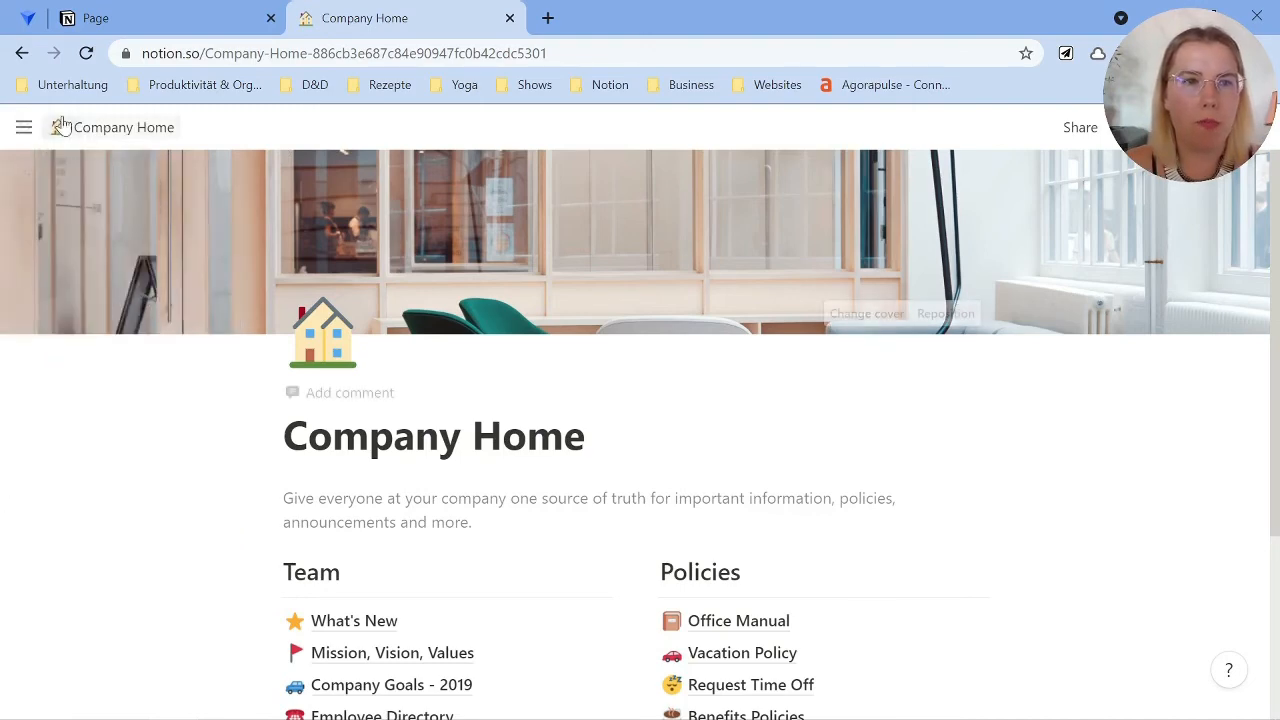
pyautogui.click(24, 127)
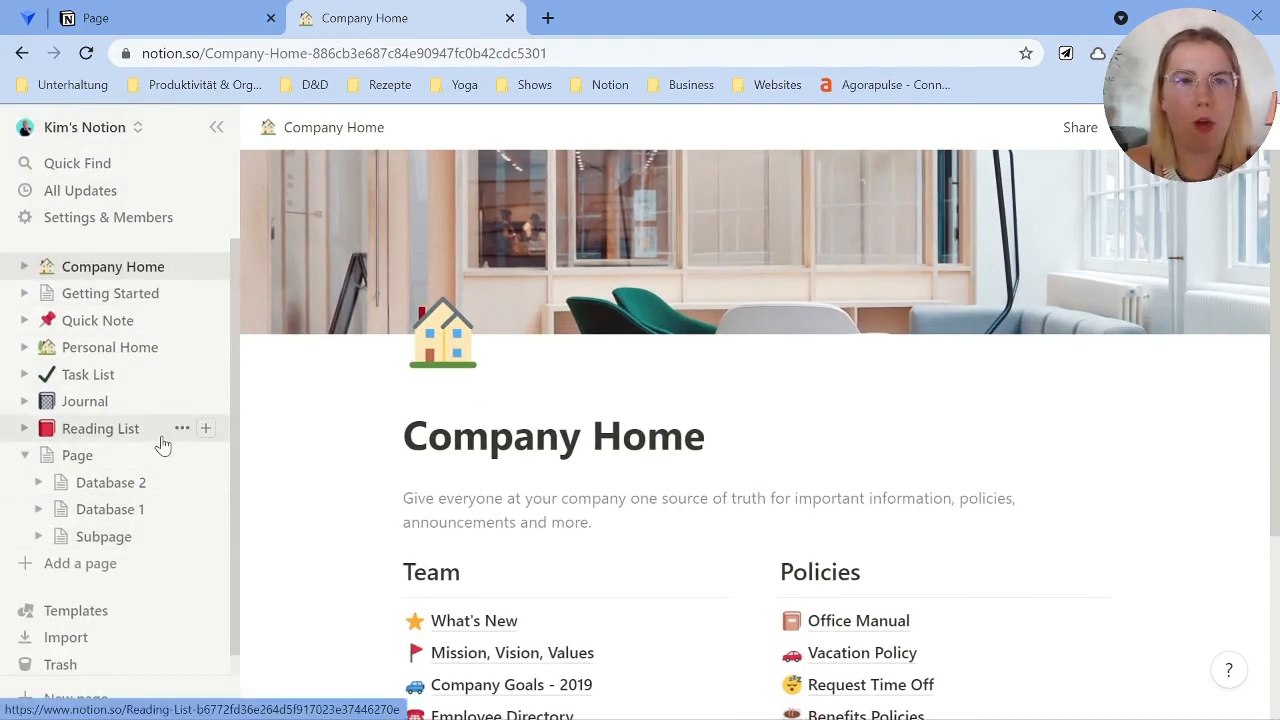
pyautogui.moveTo(75, 273); pyautogui.dragTo(100, 460)
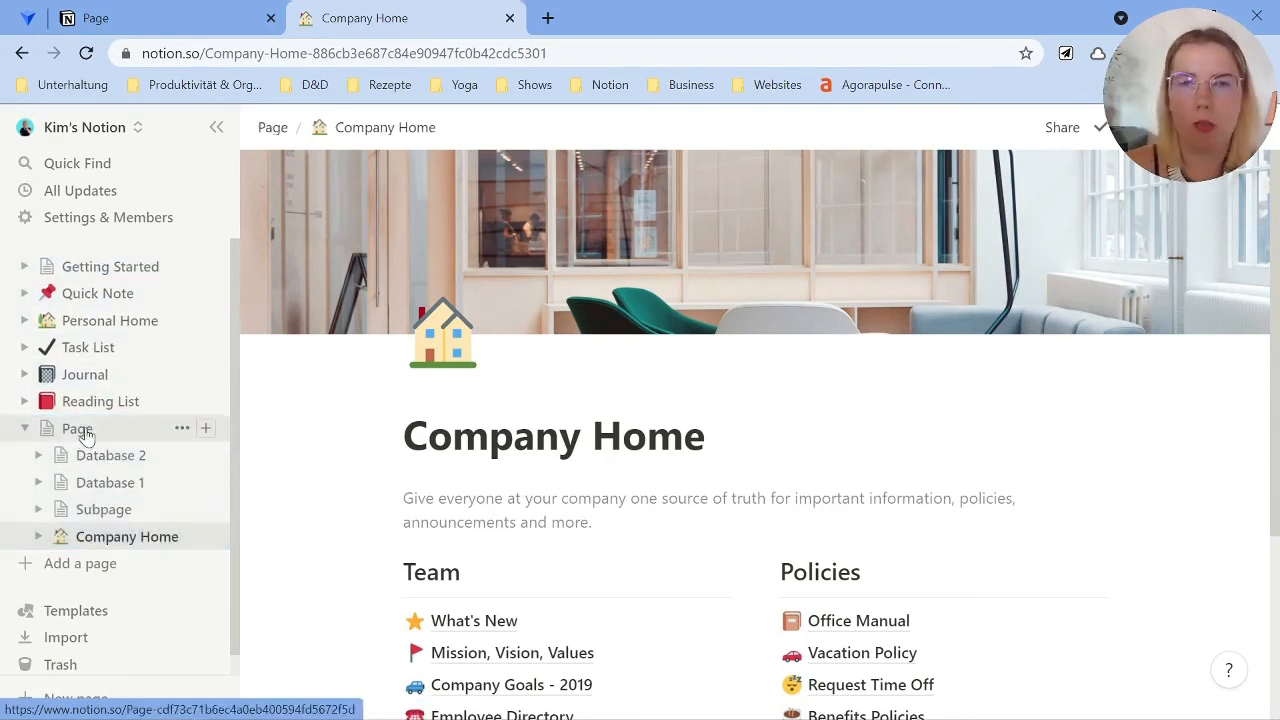
pyautogui.click(80, 429)
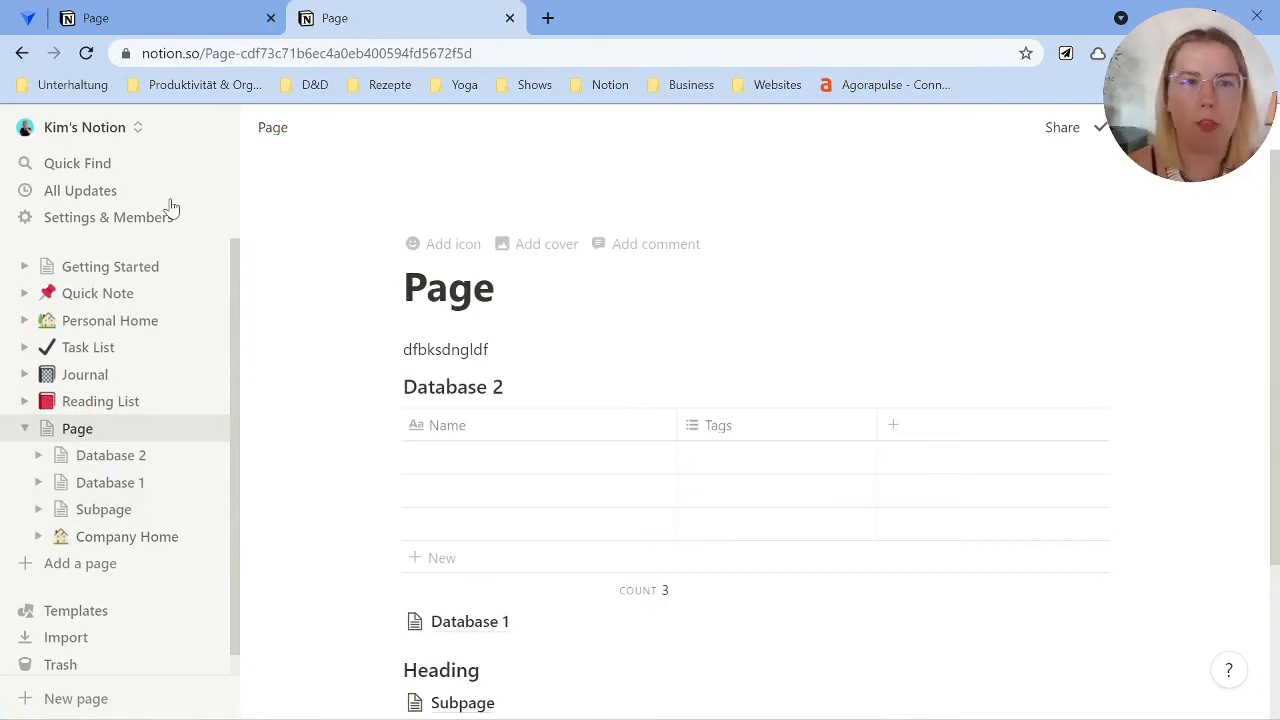
# Open the duplicated Company Home page inside Page with the sidebar hidden, and place the cursor in the empty line below the Team list.
pyautogui.click(112, 537)
pyautogui.click(216, 127)
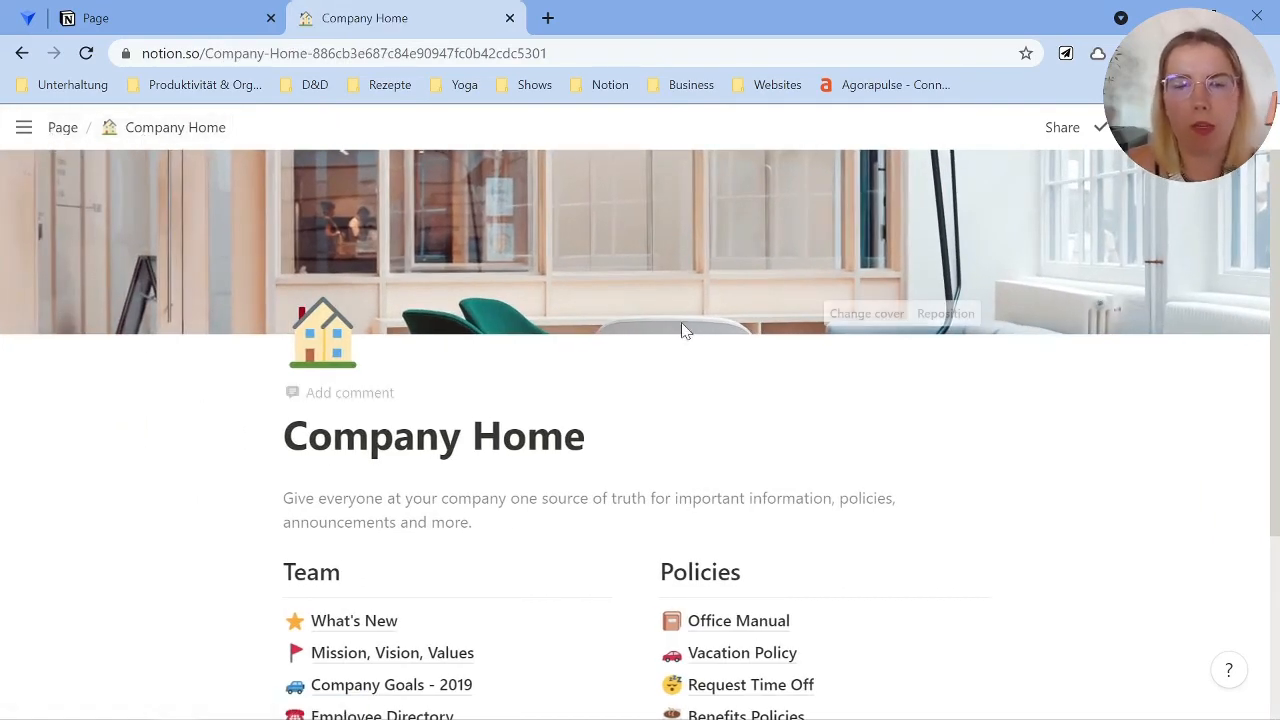
pyautogui.scroll(-3, 640, 400)
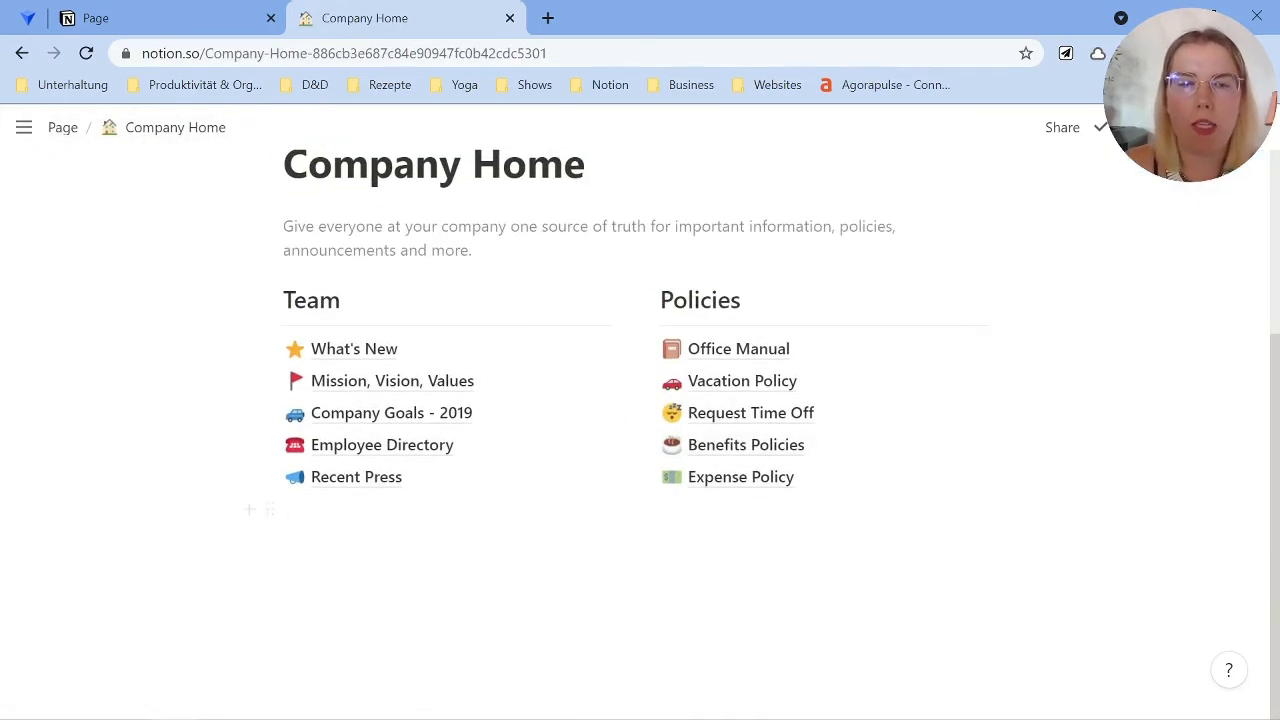
pyautogui.click(340, 510)
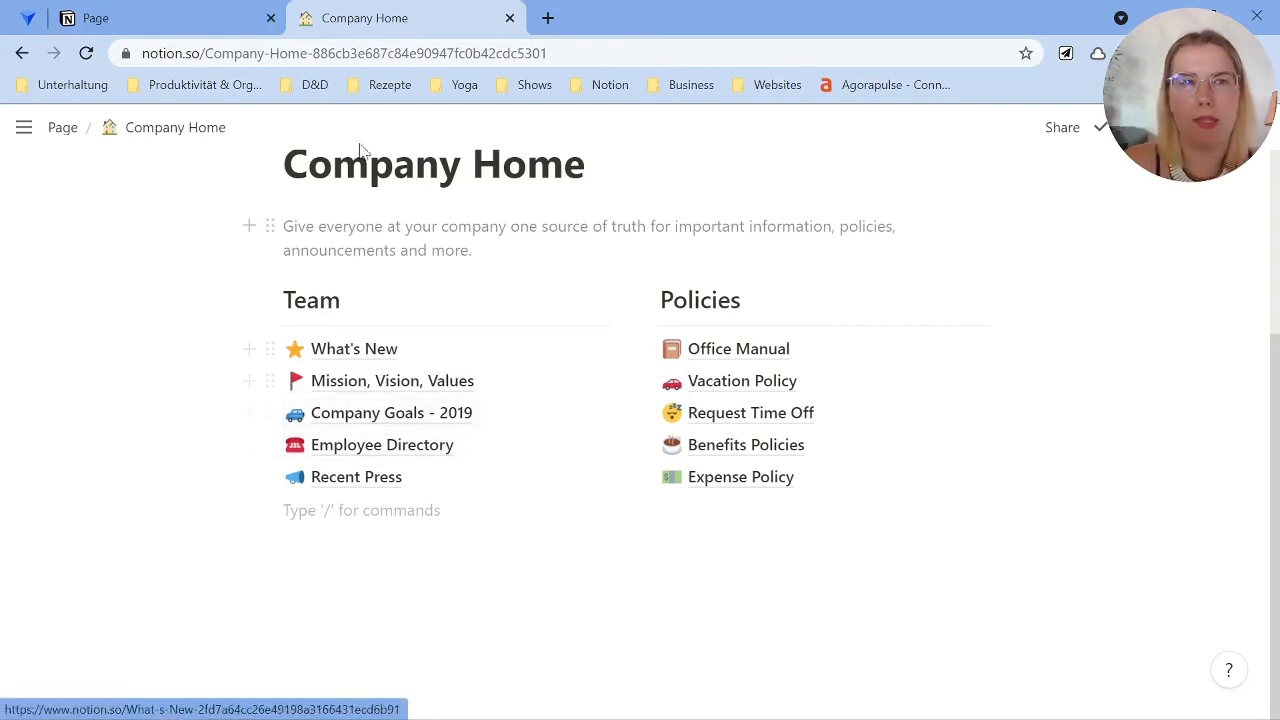
# Go back to the template picker, reopen the online Notion Template Gallery, and open its Company Home entry.
pyautogui.click(120, 8)
pyautogui.scroll(-1, 1000, 560)
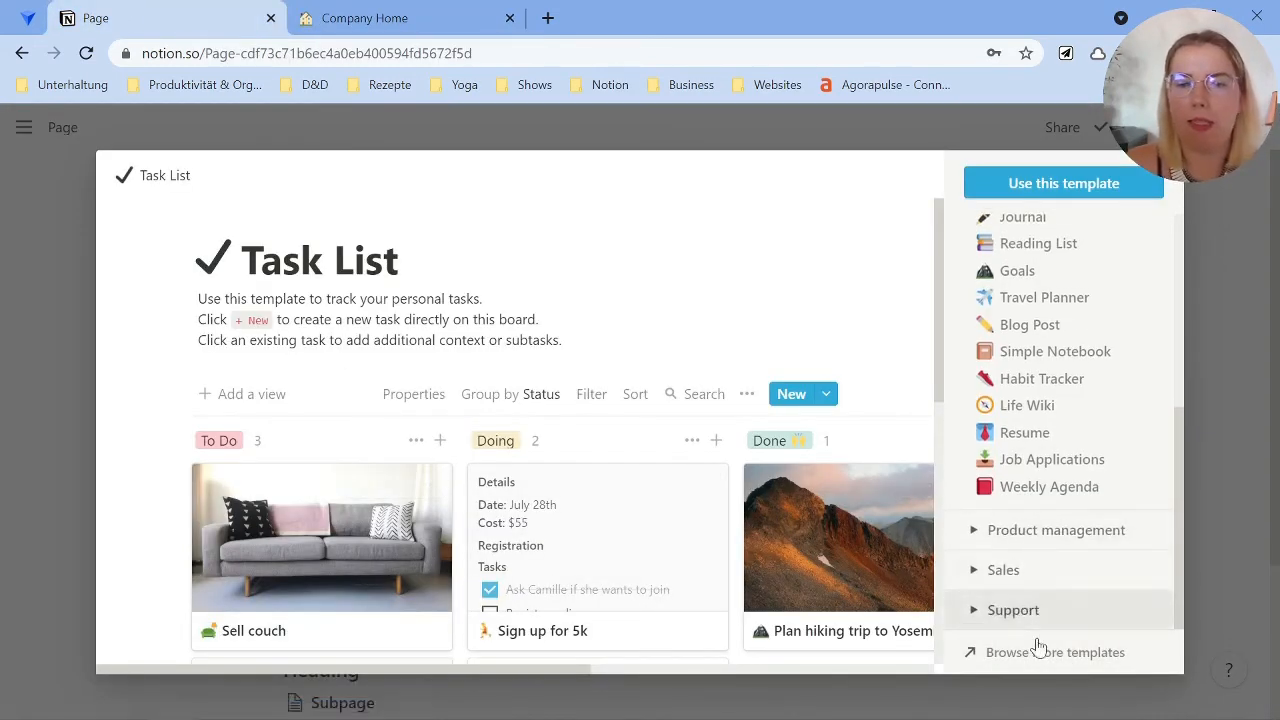
pyautogui.click(1038, 654)
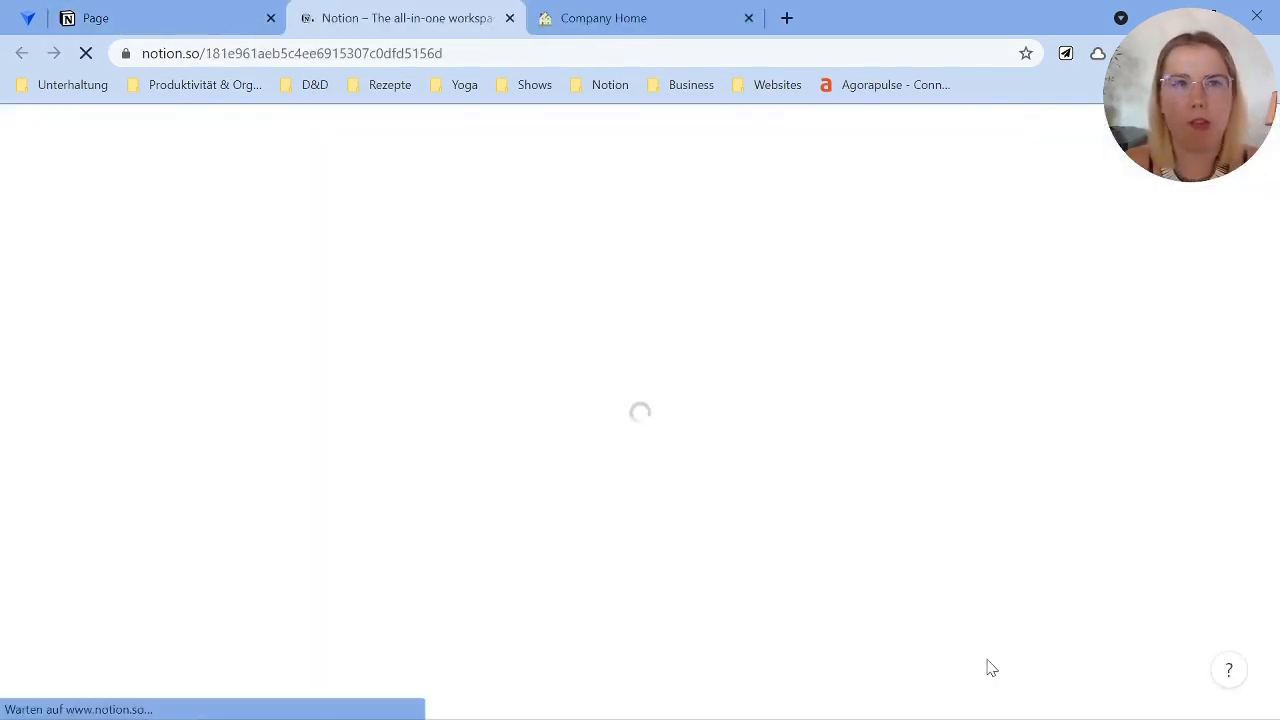
pyautogui.scroll(-5, 229, 546)
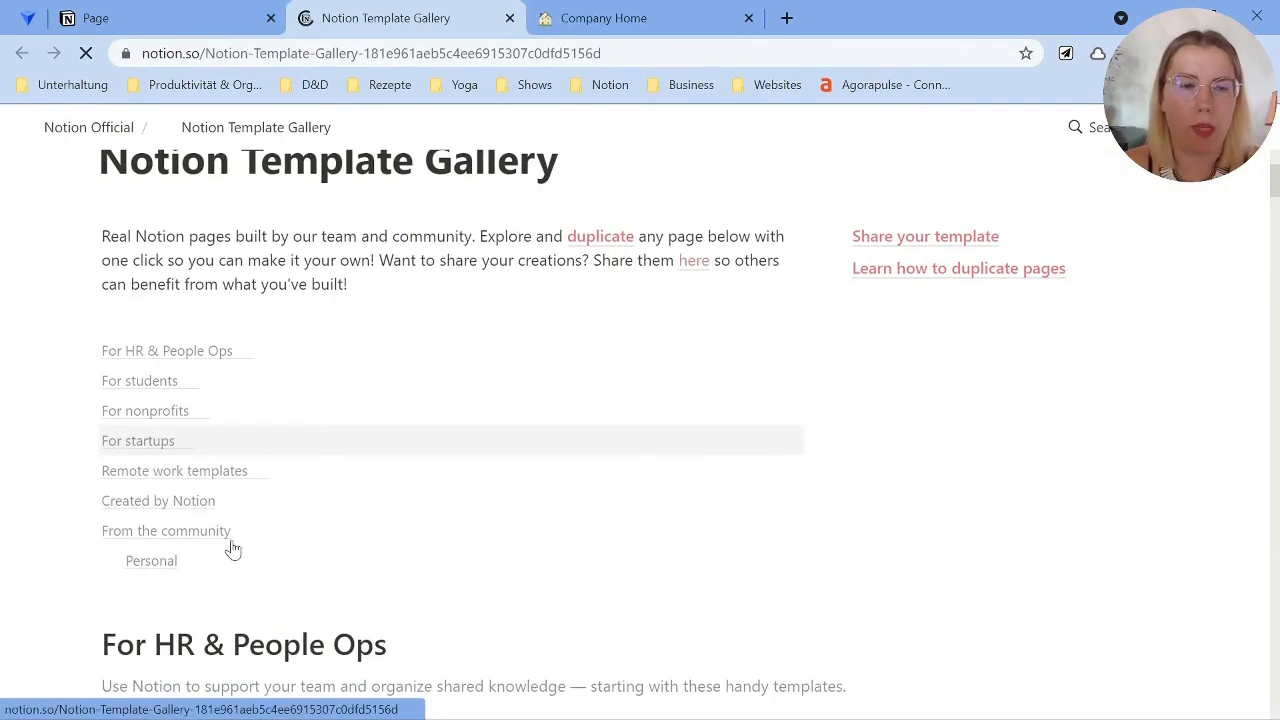
pyautogui.click(195, 626)
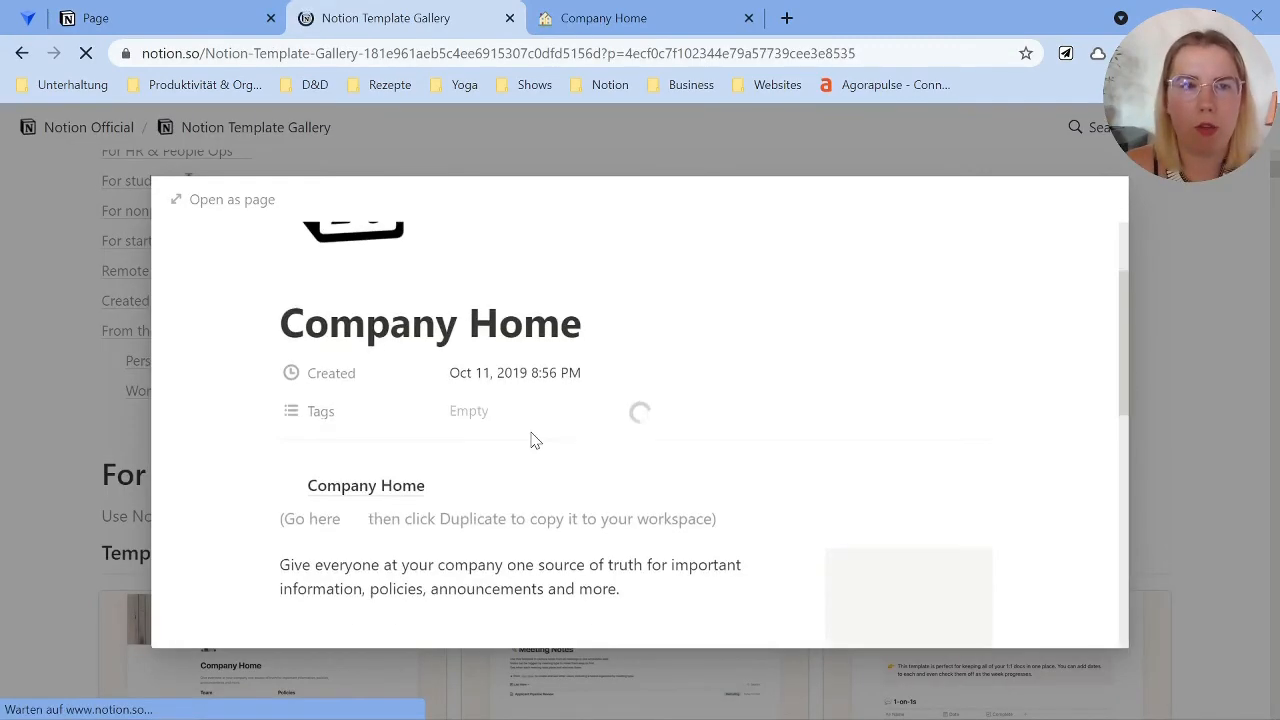
# Open the original Company Home template linked in the gallery entry and compare its layout with the duplicated copy.
pyautogui.scroll(-1, 388, 513)
pyautogui.click(362, 462)
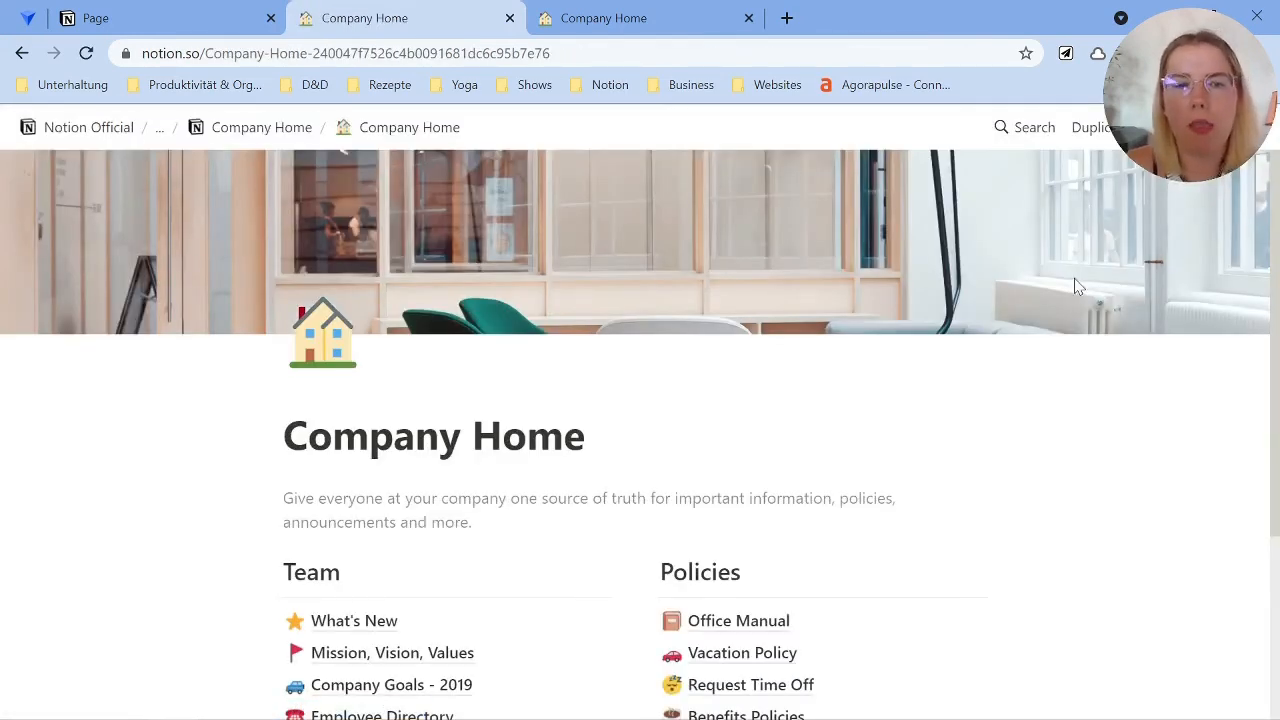
pyautogui.scroll(-3, 613, 400)
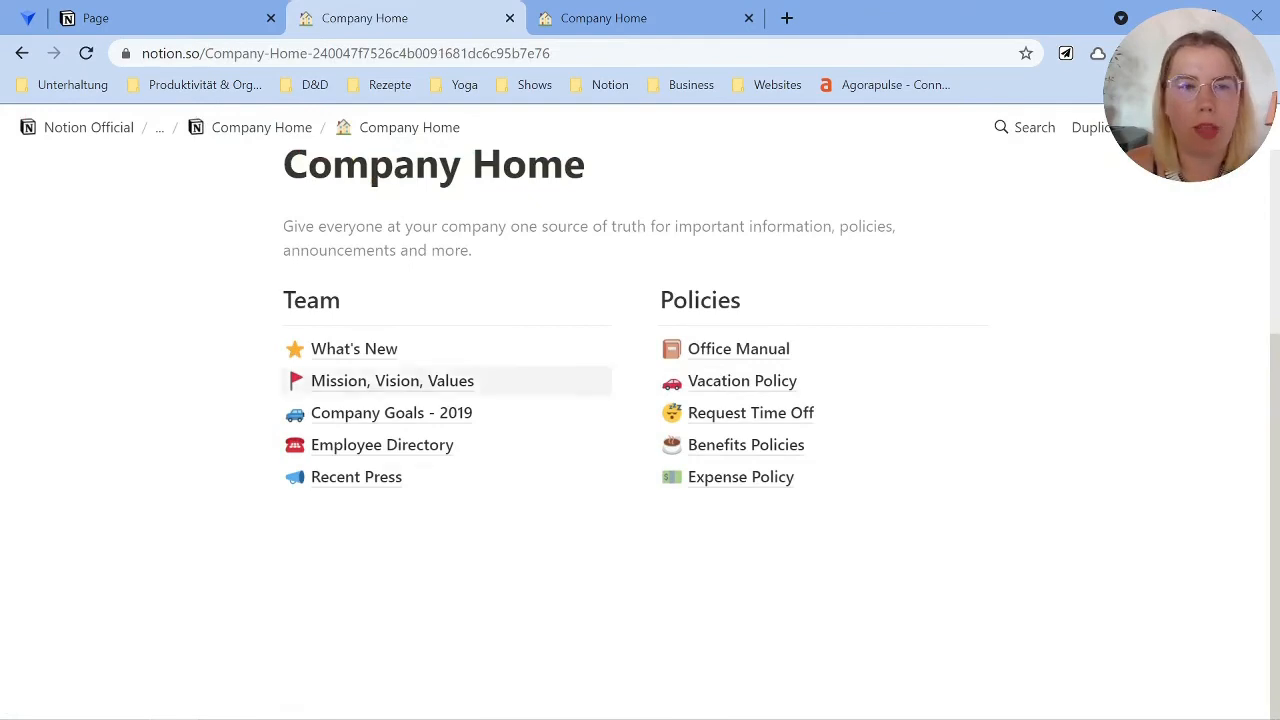
pyautogui.scroll(3, 640, 420)
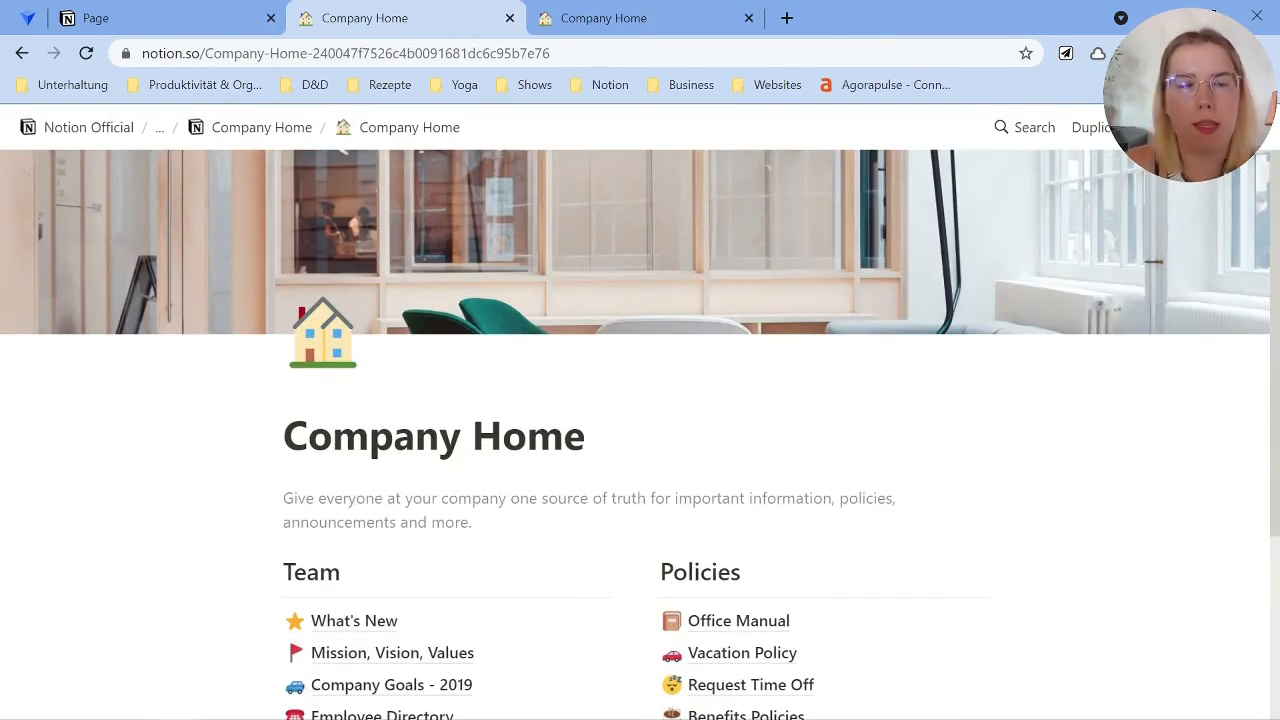
# Close the original gallery template and return to the duplicated Company Home page in the workspace.
pyautogui.click(509, 18)
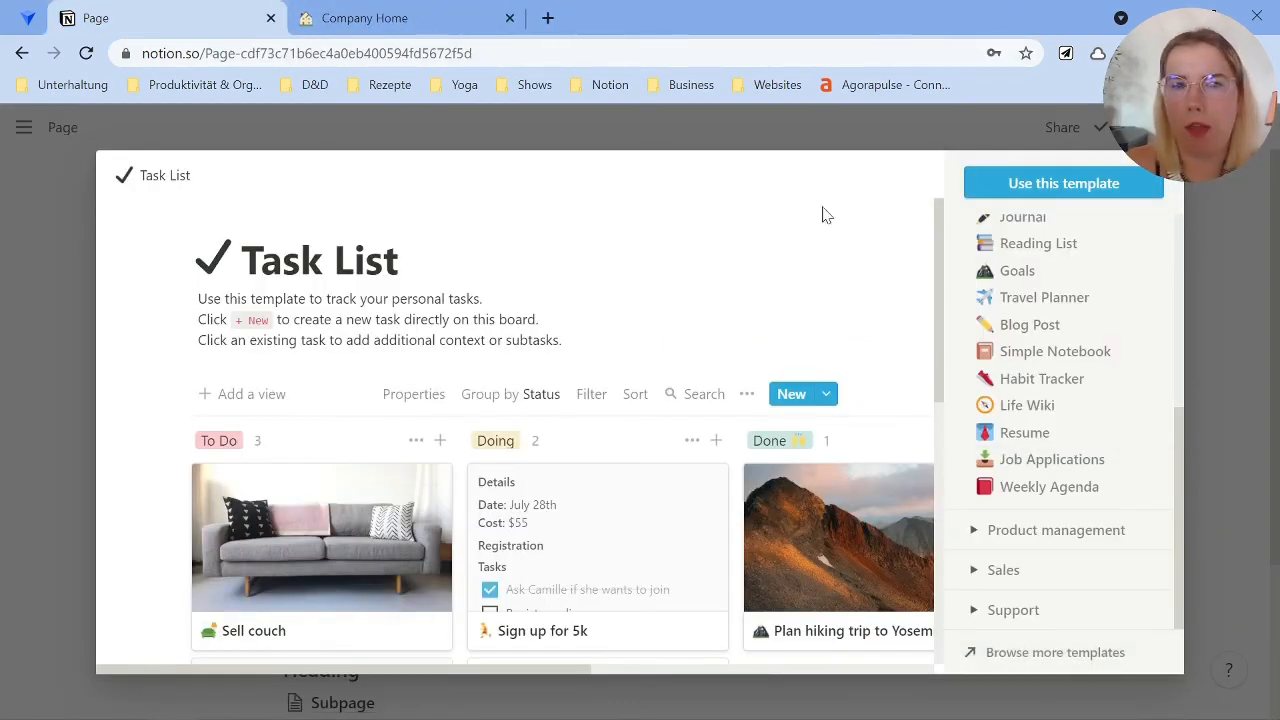
pyautogui.click(450, 28)
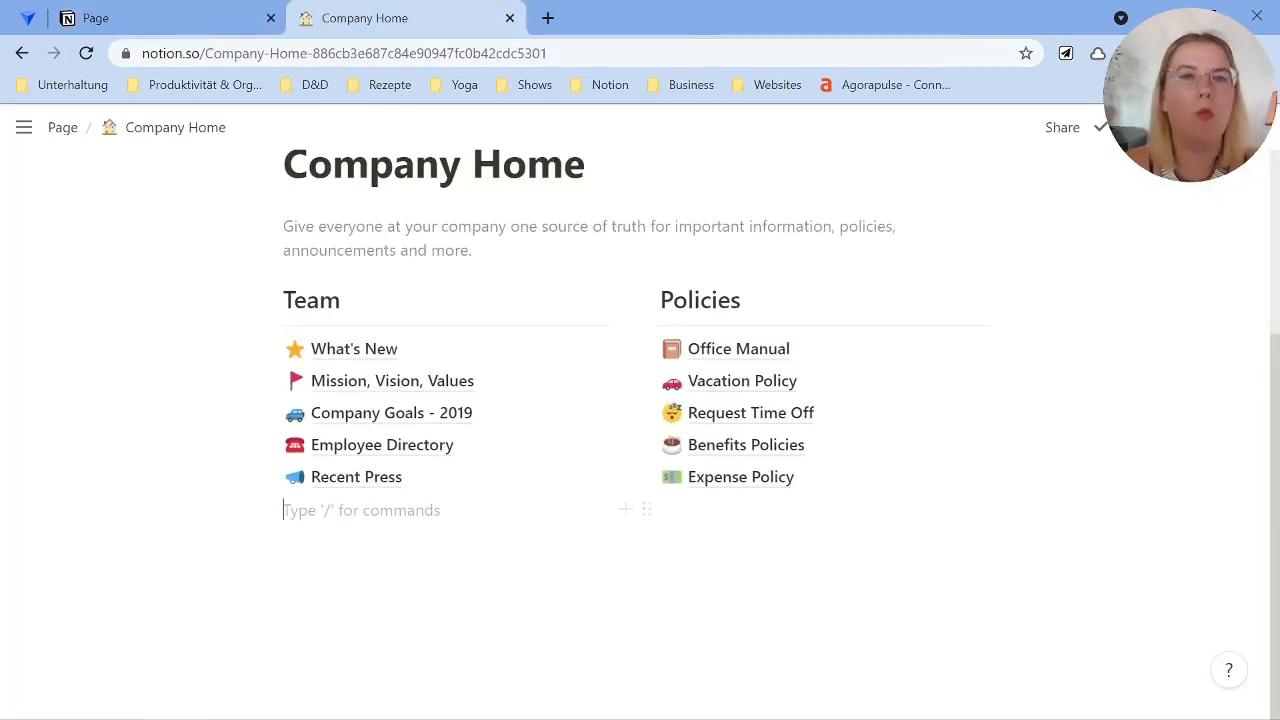